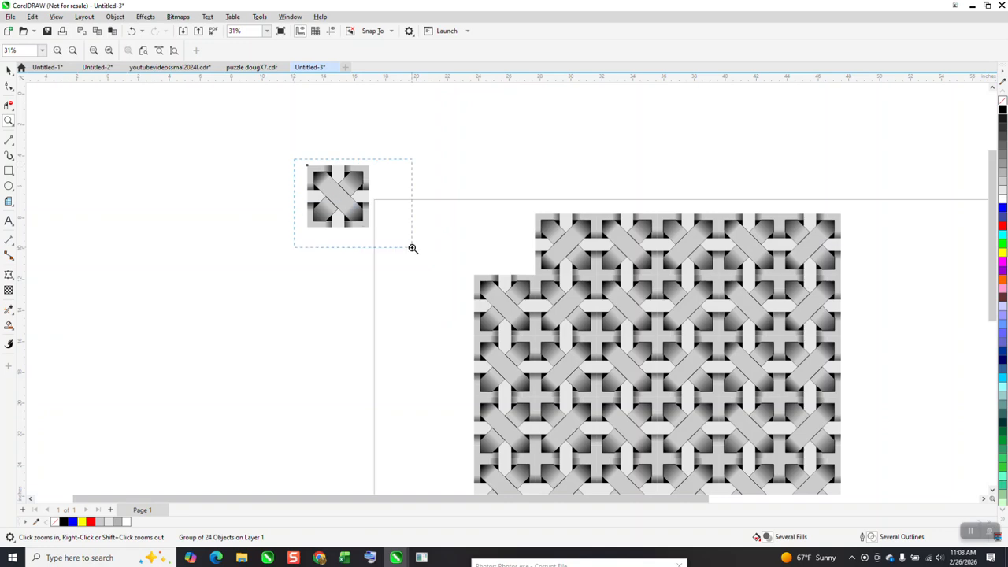
Undo the move of the single woven tile that was pulled out of the pattern's upper-left corner.
{"action": "scroll", "coordinate": [426, 248], "scroll_direction": "down", "scroll_amount": 6}
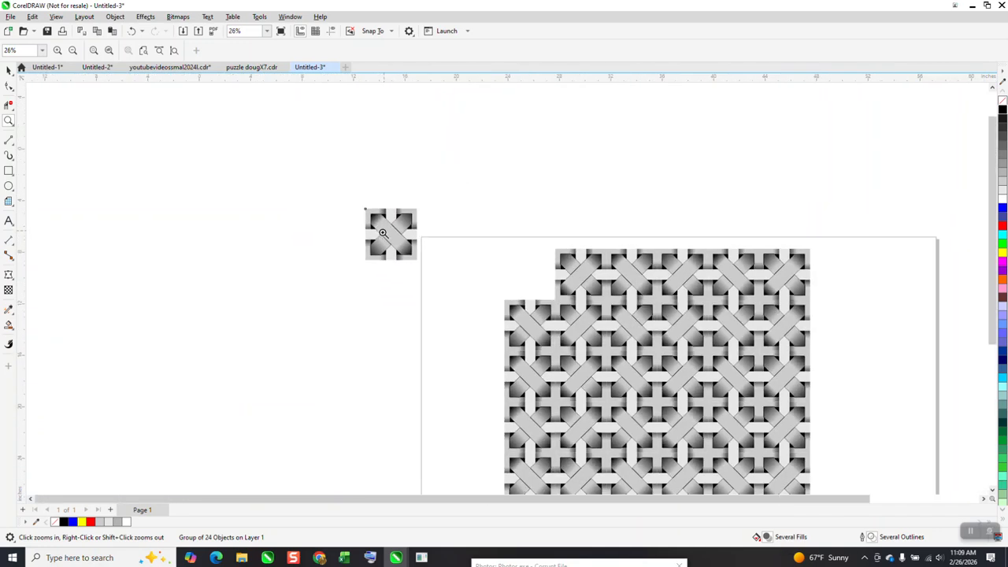
{"action": "scroll", "coordinate": [383, 232], "scroll_direction": "down", "scroll_amount": 2}
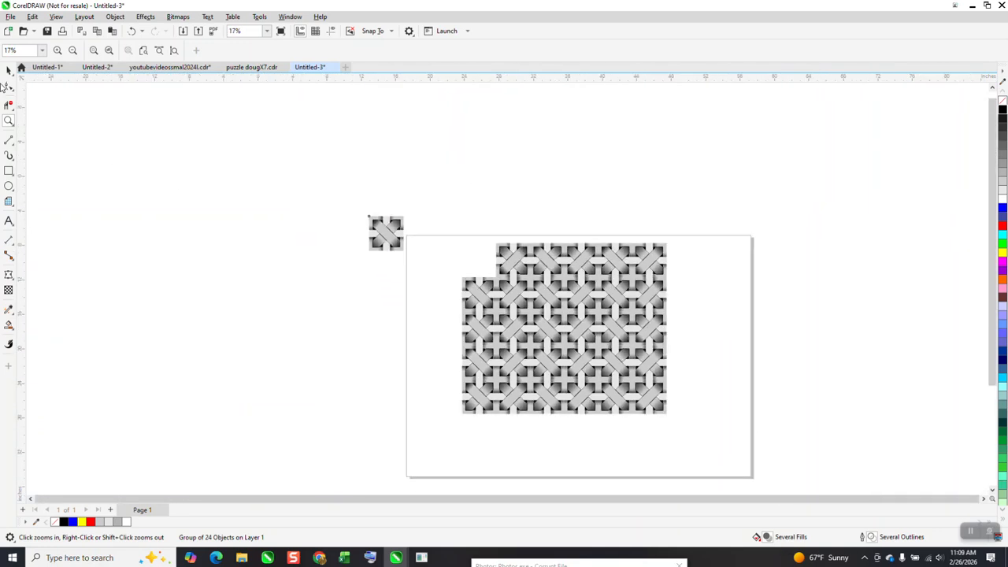
{"action": "left_click", "coordinate": [132, 31]}
{"action": "left_click_drag", "start_coordinate": [404, 218], "coordinate": [722, 442]}
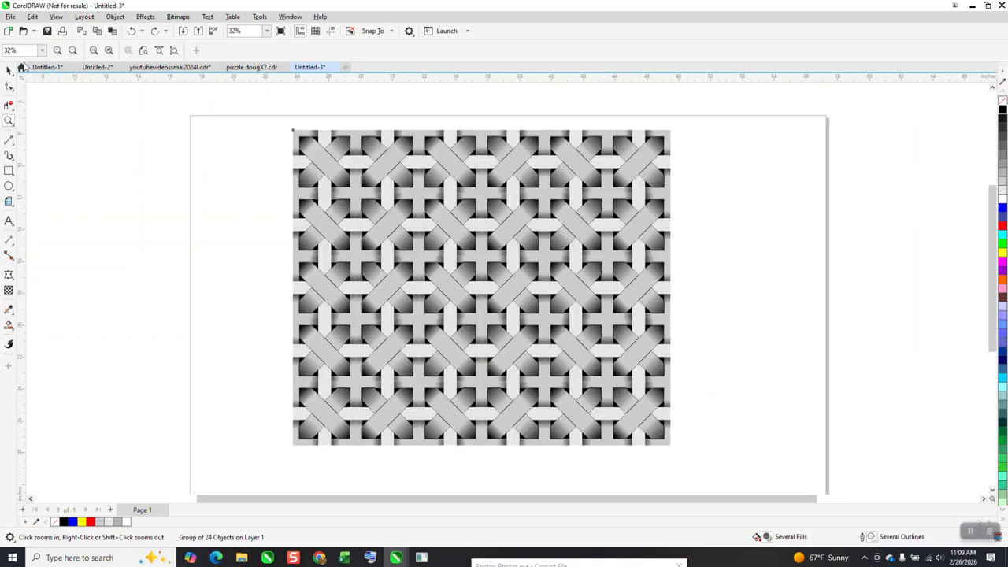
Group all tiles of the woven pattern and move the group off to the right of the page.
{"action": "left_click", "coordinate": [14, 70]}
{"action": "scroll", "coordinate": [264, 126], "scroll_direction": "down", "scroll_amount": 2}
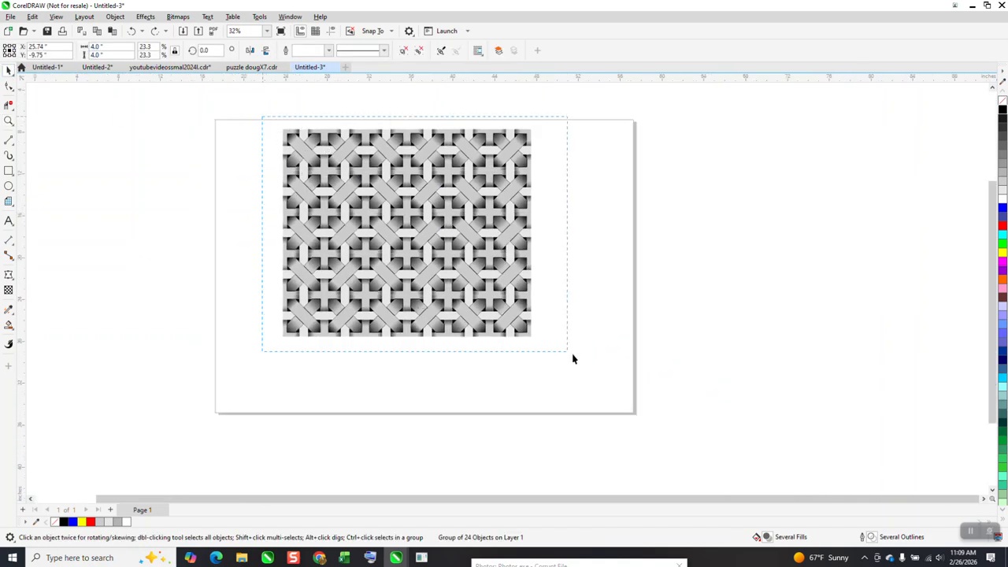
{"action": "key", "text": "ctrl+u"}
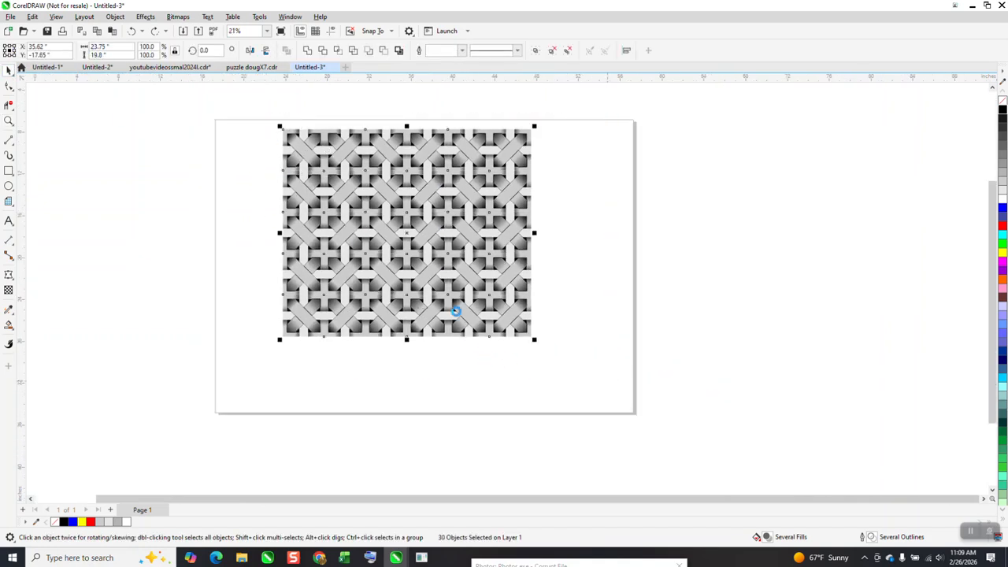
{"action": "key", "text": "ctrl+g"}
{"action": "left_click_drag", "start_coordinate": [405, 233], "coordinate": [722, 255]}
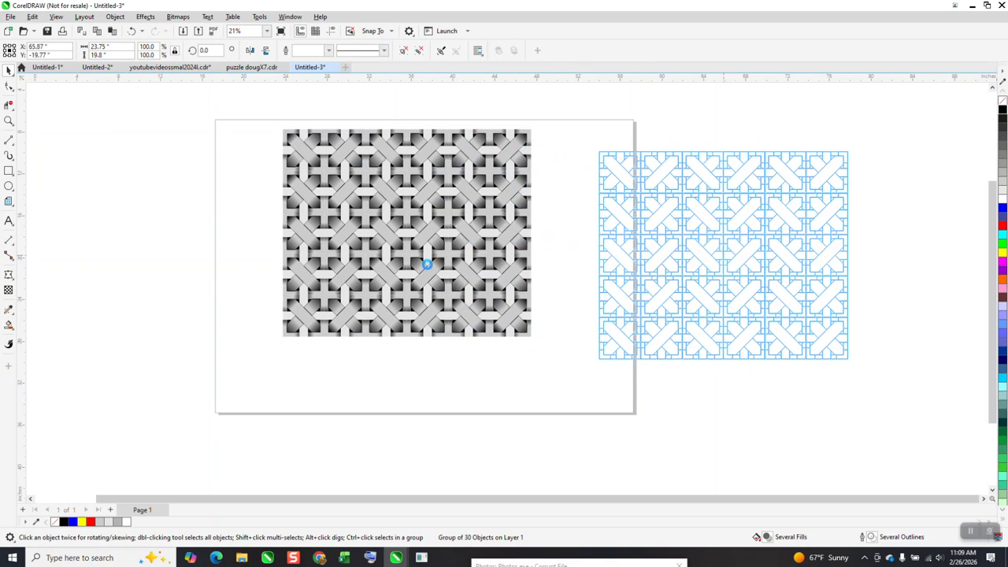
Draw a square 10 by 10 graph paper grid about 17.9 inches wide and centre it on the page.
{"action": "left_click", "coordinate": [11, 203]}
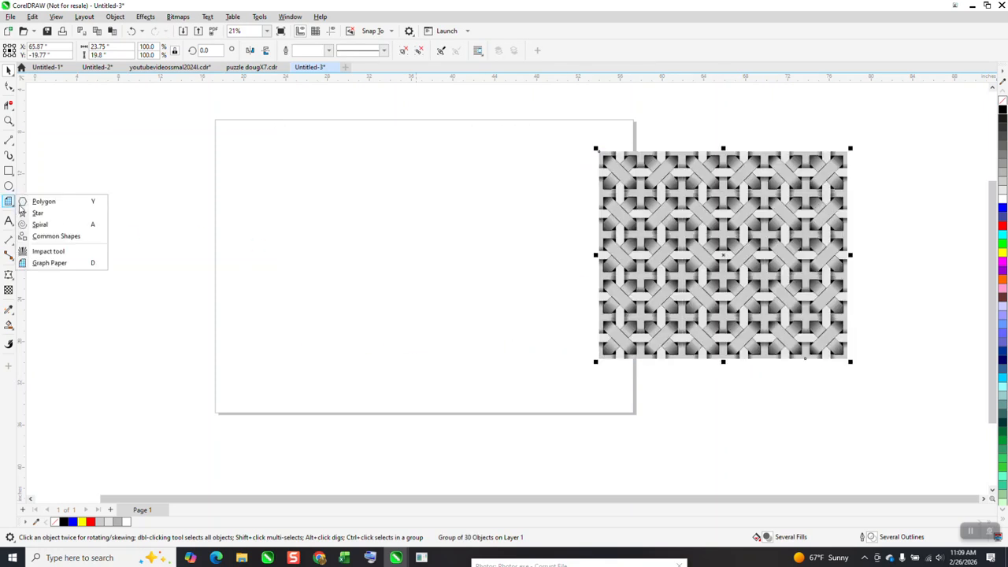
{"action": "left_click", "coordinate": [47, 263]}
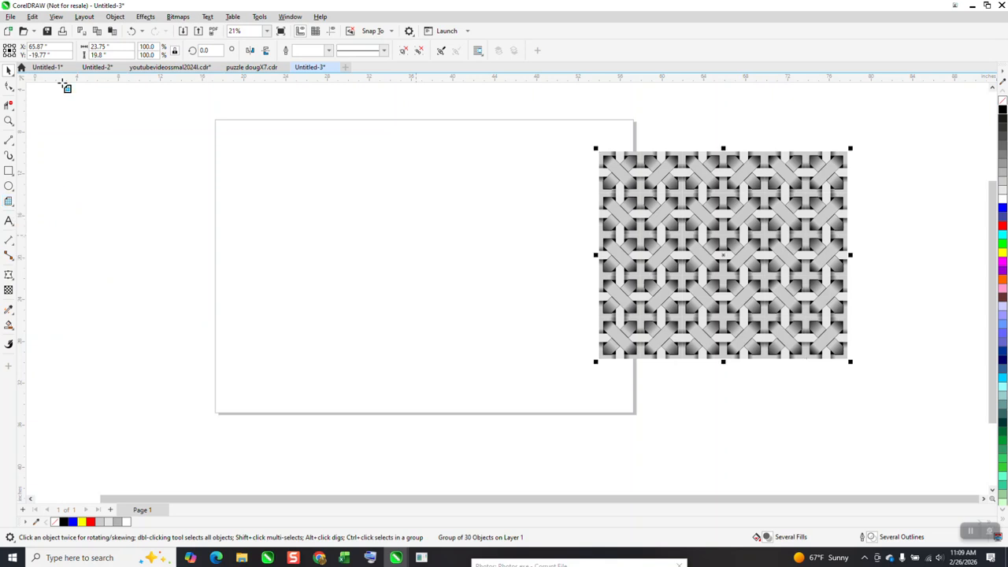
{"action": "mouse_move", "coordinate": [538, 185]}
{"action": "left_mouse_down"}
{"action": "mouse_move", "coordinate": [353, 344]}
{"action": "mouse_move", "coordinate": [347, 374]}
{"action": "left_mouse_up"}
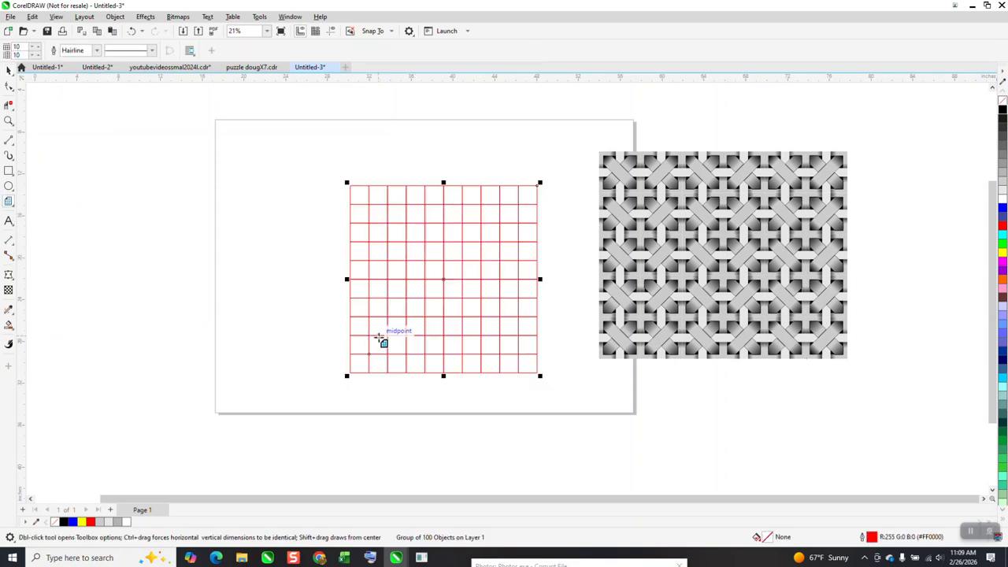
{"action": "key", "text": "p"}
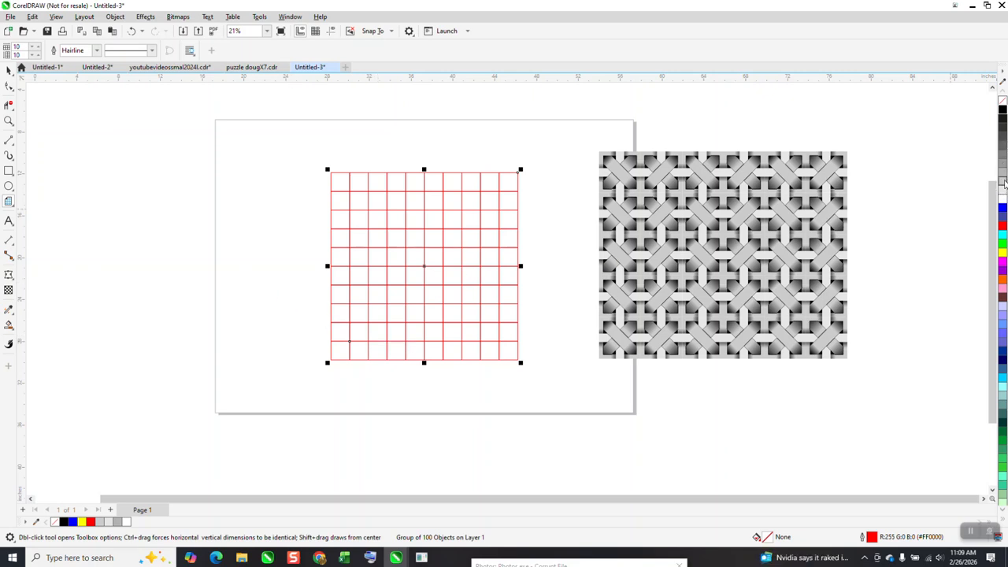
Recolour the grid's outline light gray (#CCCCCC) and lock the grid.
{"action": "right_click", "coordinate": [1002, 182]}
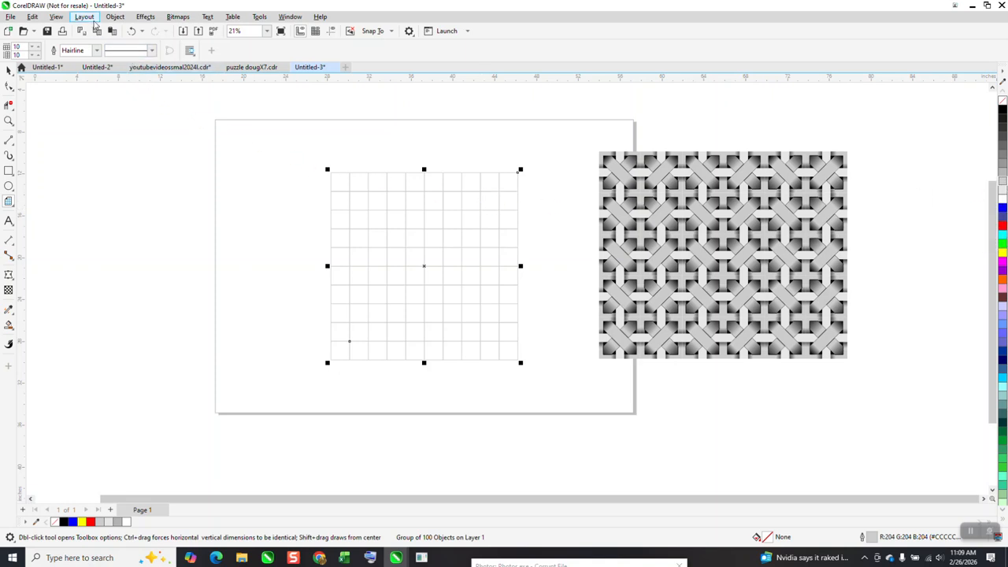
{"action": "left_click", "coordinate": [113, 18]}
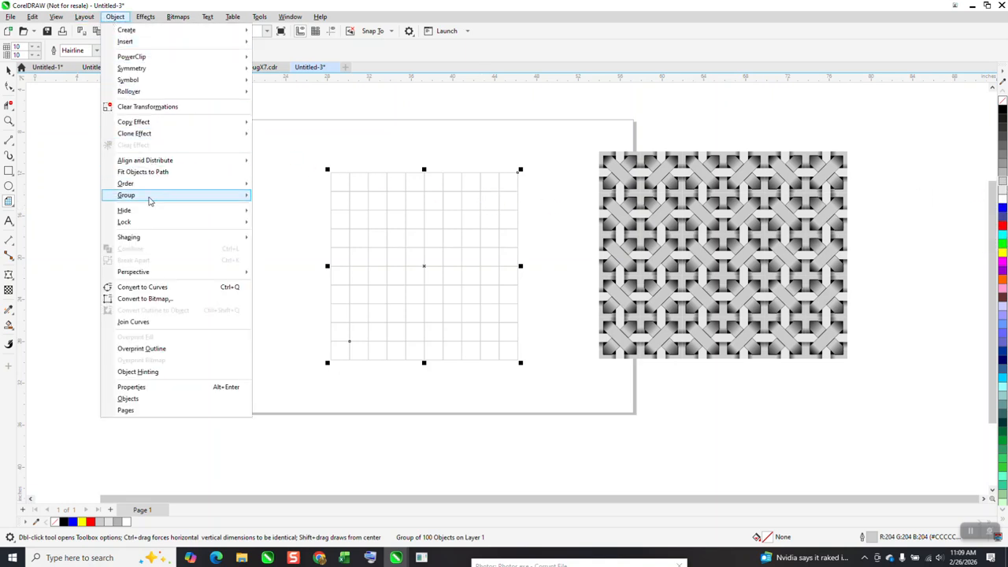
{"action": "mouse_move", "coordinate": [221, 229]}
{"action": "left_click", "coordinate": [270, 224]}
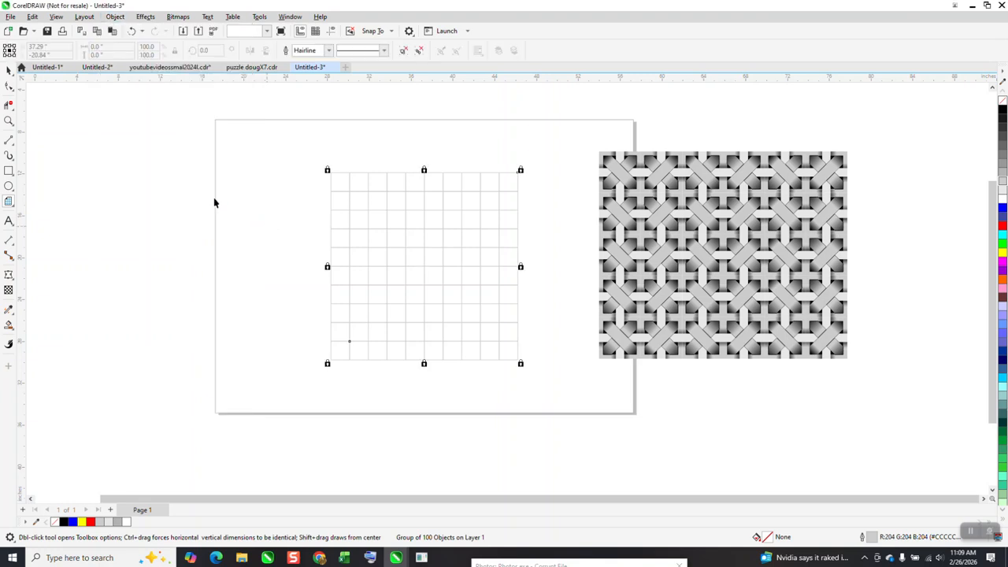
Draw two snapped squares over the grid: one on its outer edge and a 14.3-inch one inset by one cell.
{"action": "left_click", "coordinate": [10, 122]}
{"action": "left_click_drag", "start_coordinate": [323, 186], "coordinate": [568, 381]}
{"action": "scroll", "coordinate": [342, 339], "scroll_direction": "down", "scroll_amount": 1}
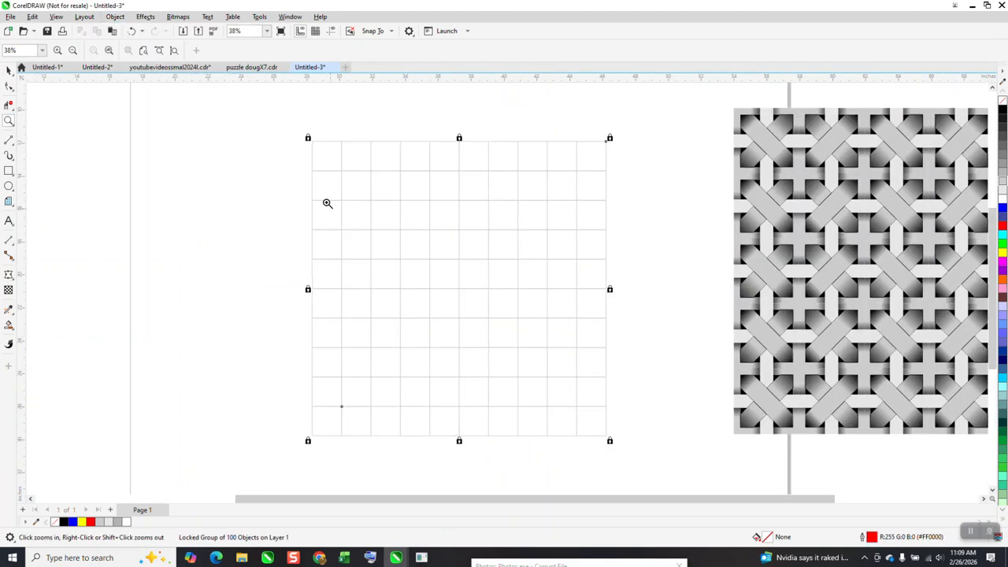
{"action": "left_click", "coordinate": [14, 174]}
{"action": "left_click", "coordinate": [38, 170]}
{"action": "left_click_drag", "start_coordinate": [312, 141], "coordinate": [605, 436]}
{"action": "left_click_drag", "start_coordinate": [342, 171], "coordinate": [577, 406]}
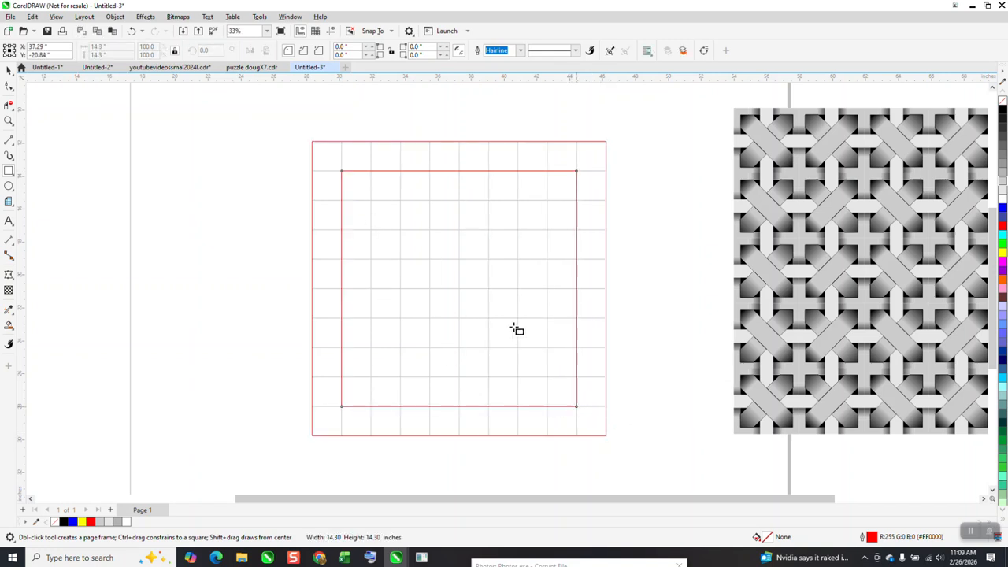
Draw four 45° 2-point lines inside the inner square, each joining adjacent sides at points two cells from opposite corners, forming two crossing bands.
{"action": "left_click", "coordinate": [11, 142]}
{"action": "left_click", "coordinate": [65, 155]}
{"action": "left_click_drag", "start_coordinate": [400, 171], "coordinate": [577, 347]}
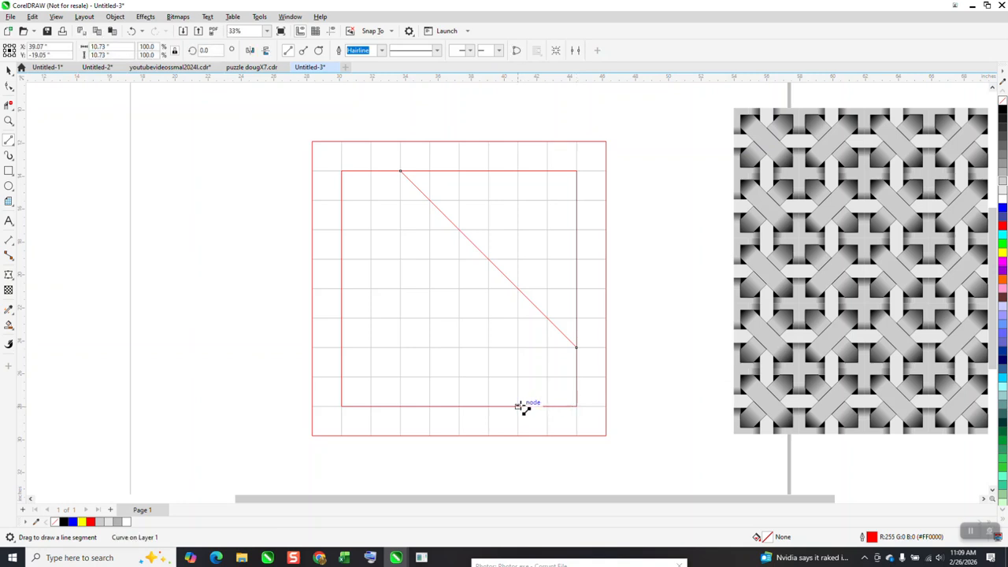
{"action": "left_click_drag", "start_coordinate": [517, 406], "coordinate": [342, 229]}
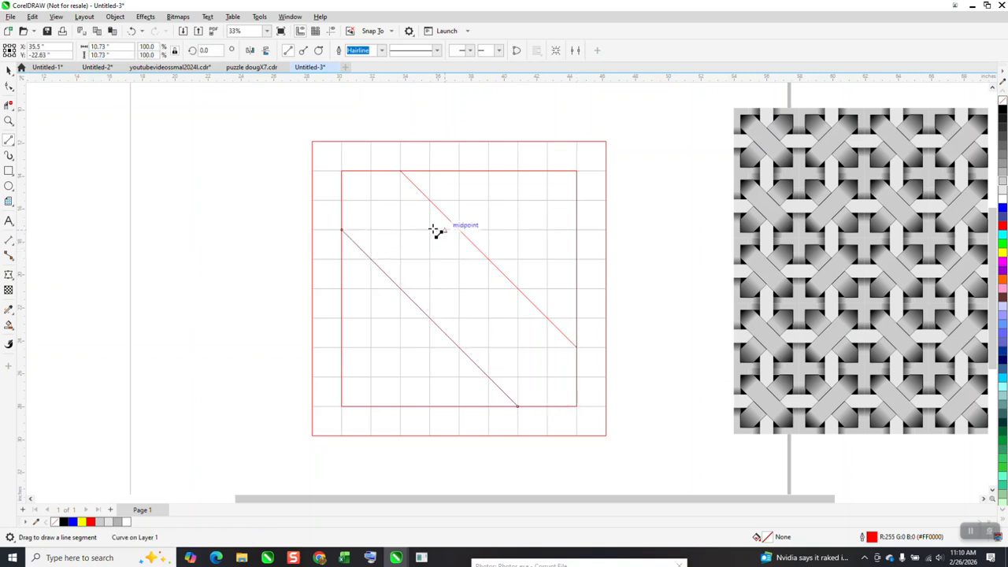
{"action": "left_click_drag", "start_coordinate": [577, 230], "coordinate": [400, 406]}
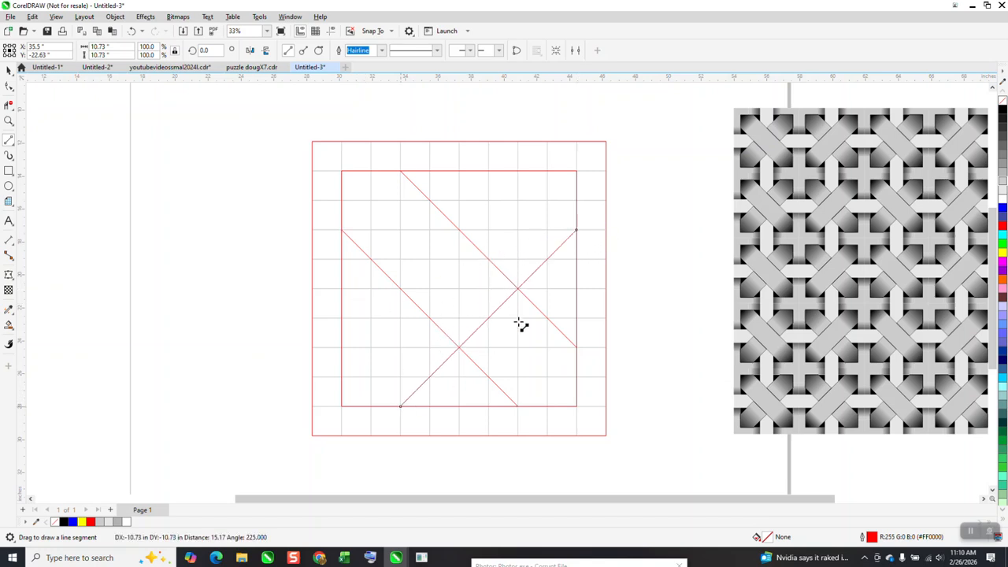
{"action": "left_click_drag", "start_coordinate": [517, 170], "coordinate": [341, 347]}
{"action": "scroll", "coordinate": [236, 283], "scroll_direction": "down", "scroll_amount": 1}
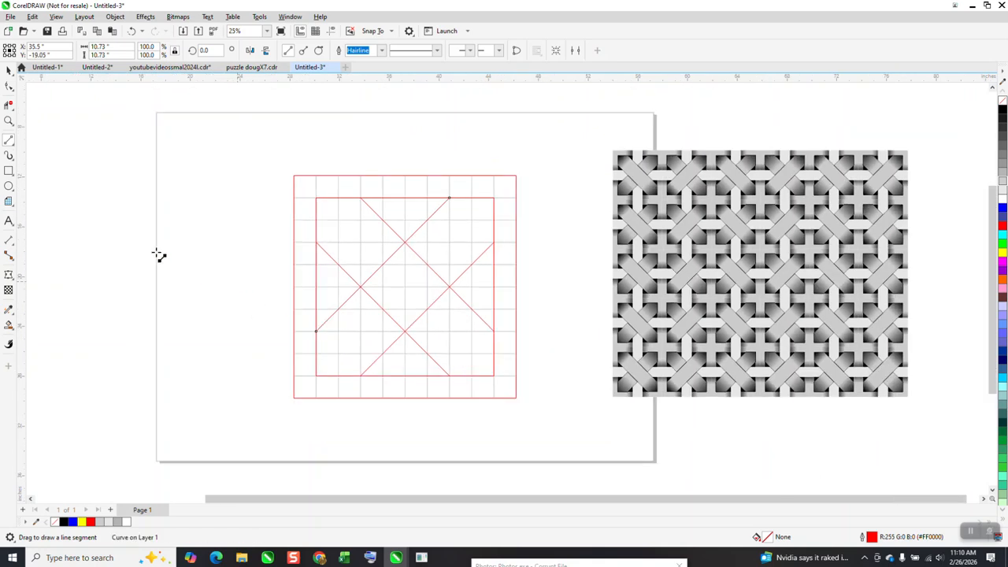
Trim the middle segments of the two rising diagonals with Virtual Segment Delete so the falling band passes over the other.
{"action": "left_click", "coordinate": [9, 105]}
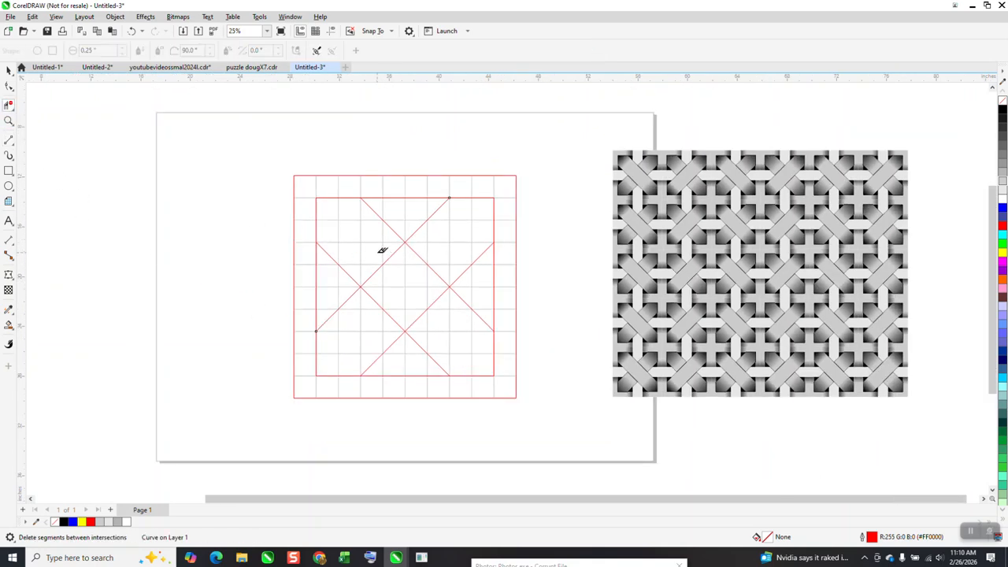
{"action": "left_click", "coordinate": [383, 265]}
{"action": "left_click_drag", "start_coordinate": [393, 275], "coordinate": [429, 319]}
{"action": "left_click", "coordinate": [132, 30]}
{"action": "left_click", "coordinate": [434, 306]}
{"action": "scroll", "coordinate": [440, 310], "scroll_direction": "down", "scroll_amount": 1}
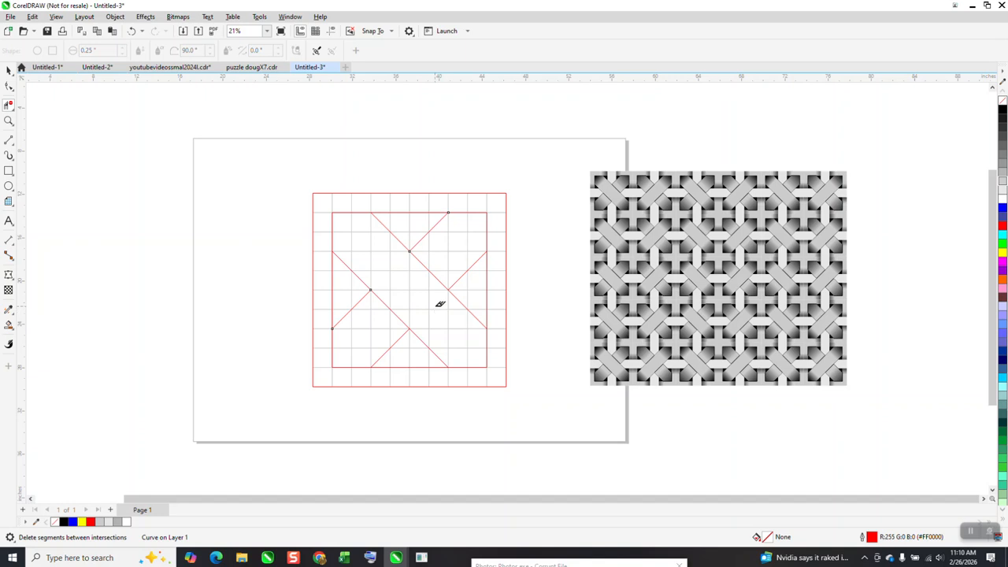
Draw two vertical lines two cells apart, from the outer square's top edge down to the diagonals.
{"action": "left_click", "coordinate": [9, 121]}
{"action": "left_click_drag", "start_coordinate": [272, 162], "coordinate": [579, 376]}
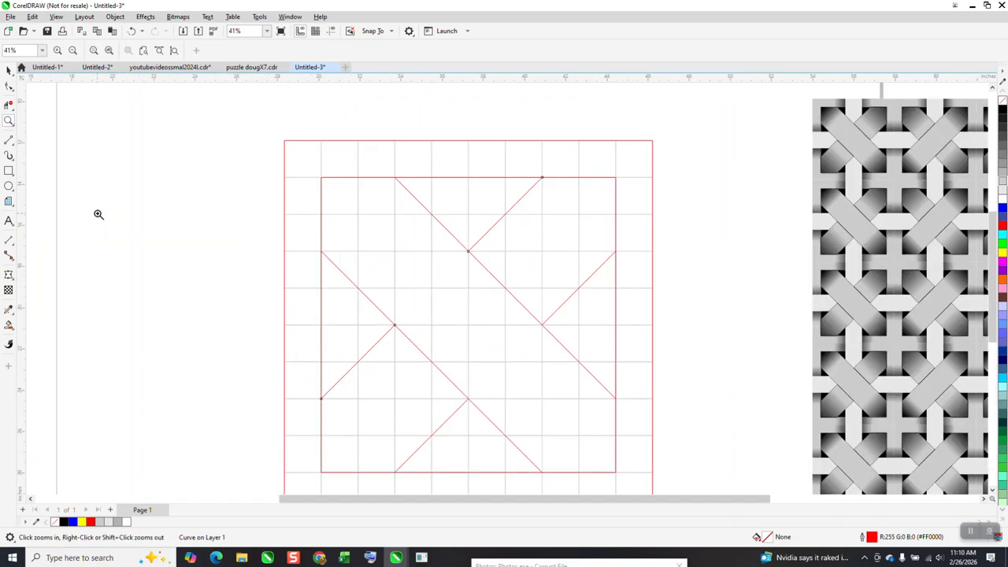
{"action": "left_click", "coordinate": [9, 139]}
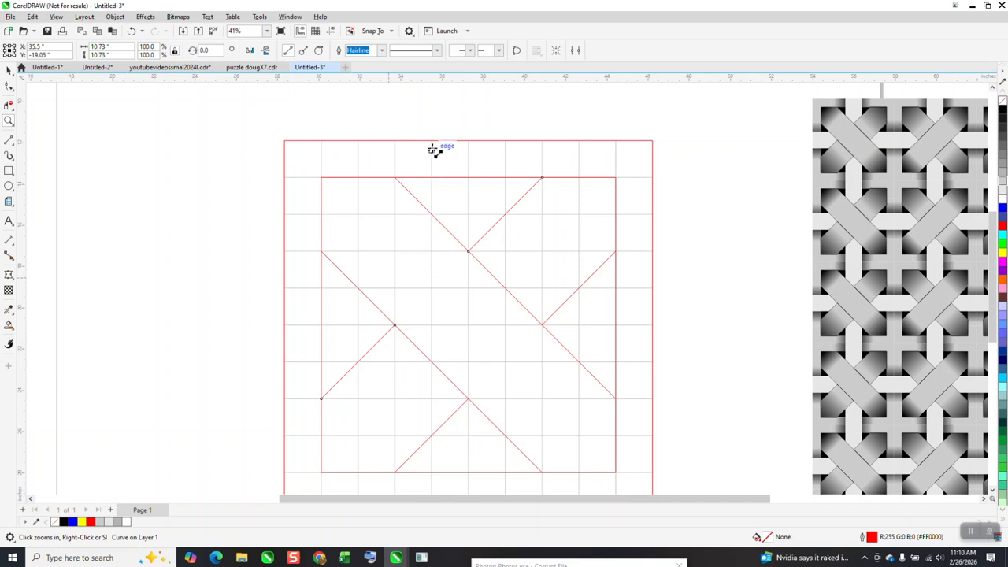
{"action": "left_click_drag", "start_coordinate": [431, 140], "coordinate": [431, 213]}
{"action": "left_click_drag", "start_coordinate": [505, 211], "coordinate": [505, 142]}
Group the two short vertical lines and repeat 90° rotated copies around the square's centre on the other three sides.
{"action": "left_click", "coordinate": [8, 71]}
{"action": "left_click_drag", "start_coordinate": [371, 135], "coordinate": [630, 302]}
{"action": "key", "text": "ctrl+g"}
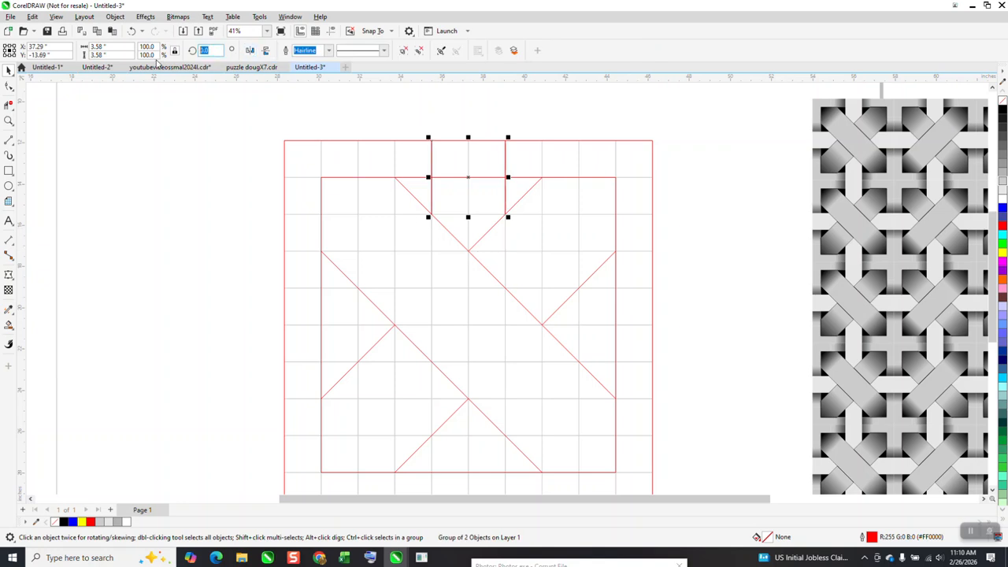
{"action": "type", "text": "90"}
{"action": "key", "text": "Return"}
{"action": "key", "text": "ctrl+r"}
{"action": "key", "text": "ctrl+r"}
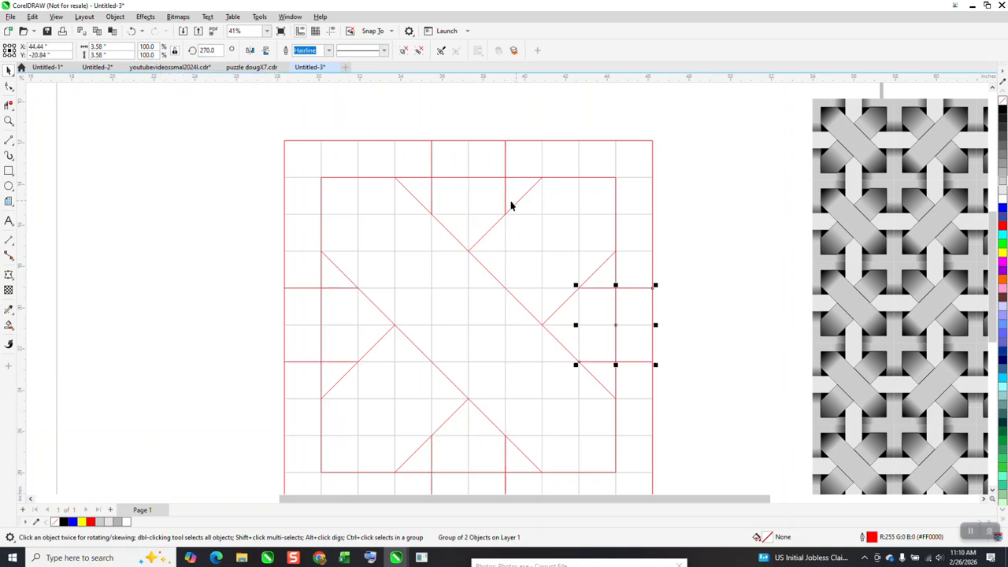
Delete the inner square's segments between the paired short lines on all four sides with Virtual Segment Delete.
{"action": "left_click", "coordinate": [9, 105]}
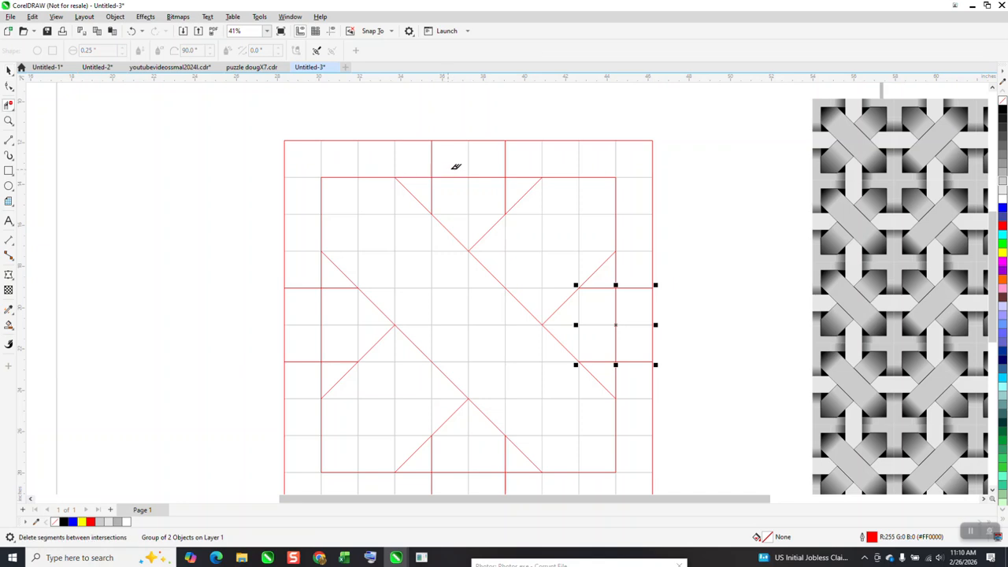
{"action": "left_click", "coordinate": [474, 178]}
{"action": "left_click_drag", "start_coordinate": [308, 310], "coordinate": [322, 330]}
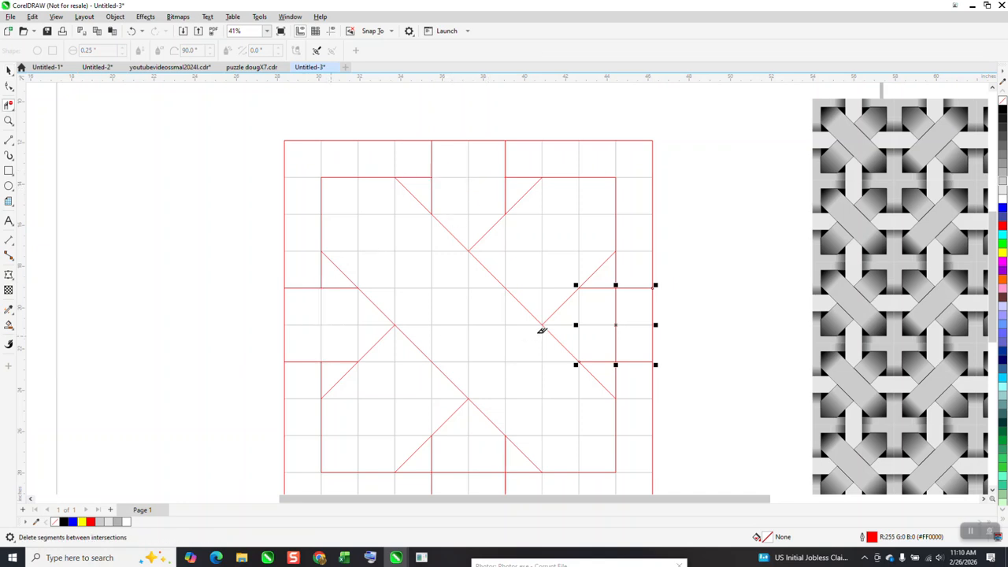
{"action": "left_click_drag", "start_coordinate": [611, 320], "coordinate": [634, 333]}
{"action": "scroll", "coordinate": [450, 412], "scroll_direction": "down", "scroll_amount": 1}
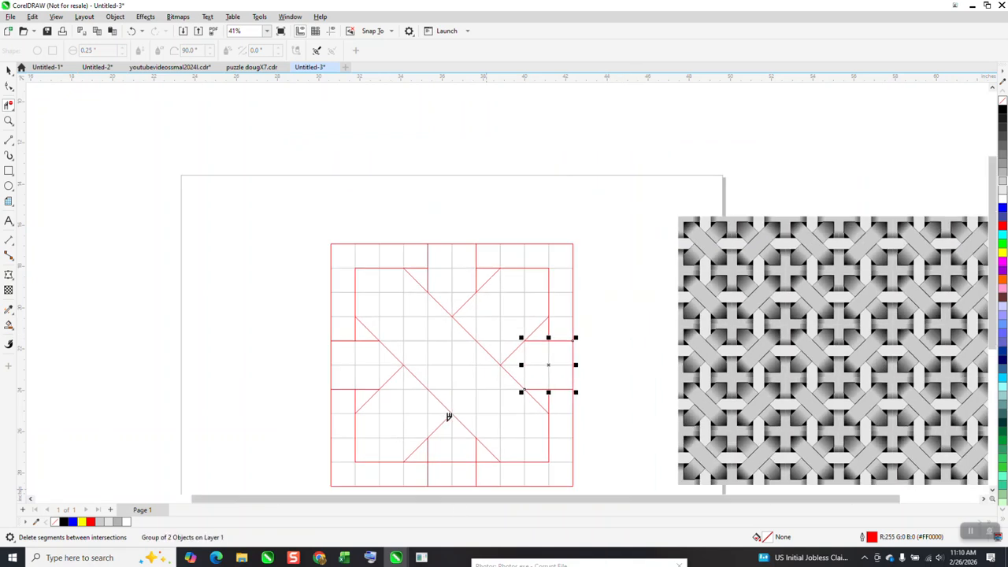
{"action": "left_click_drag", "start_coordinate": [443, 458], "coordinate": [466, 468]}
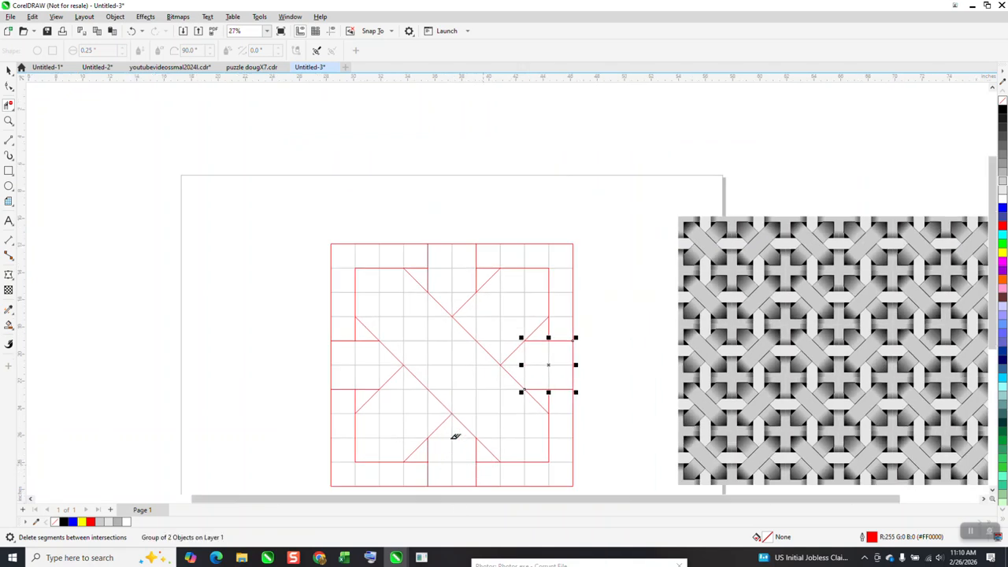
{"action": "scroll", "coordinate": [418, 421], "scroll_direction": "down", "scroll_amount": 1}
Unlock the gray grid and move it away from the red line drawing, toward the page's upper-left corner.
{"action": "left_click", "coordinate": [8, 71]}
{"action": "left_click", "coordinate": [417, 325]}
{"action": "left_click", "coordinate": [409, 318]}
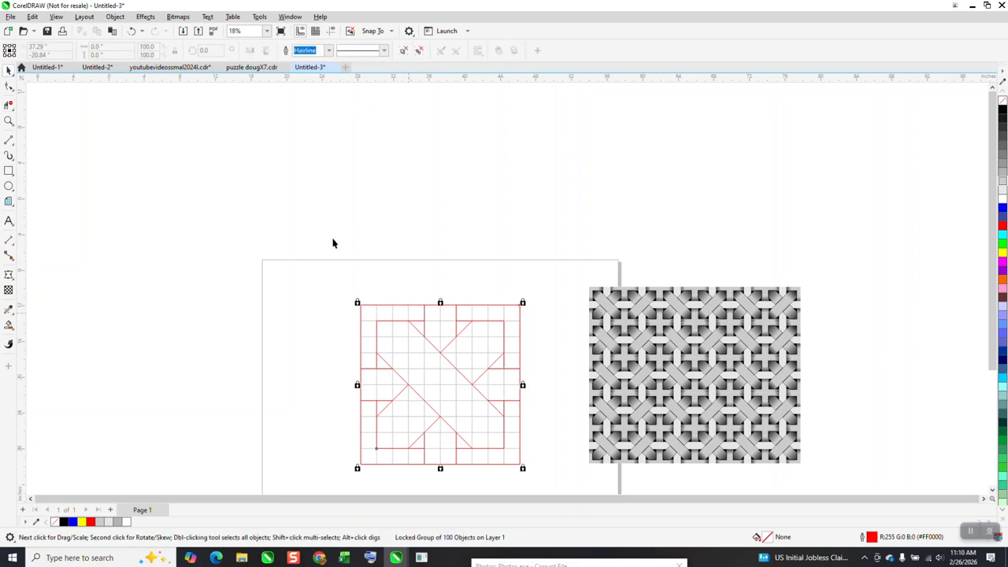
{"action": "left_click", "coordinate": [115, 17]}
{"action": "mouse_move", "coordinate": [124, 221]}
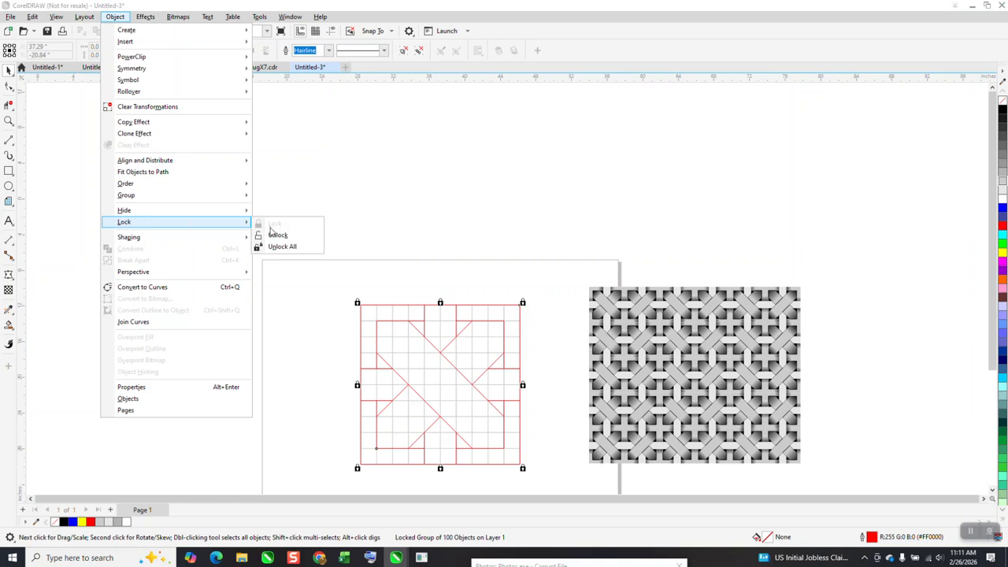
{"action": "left_click", "coordinate": [275, 233]}
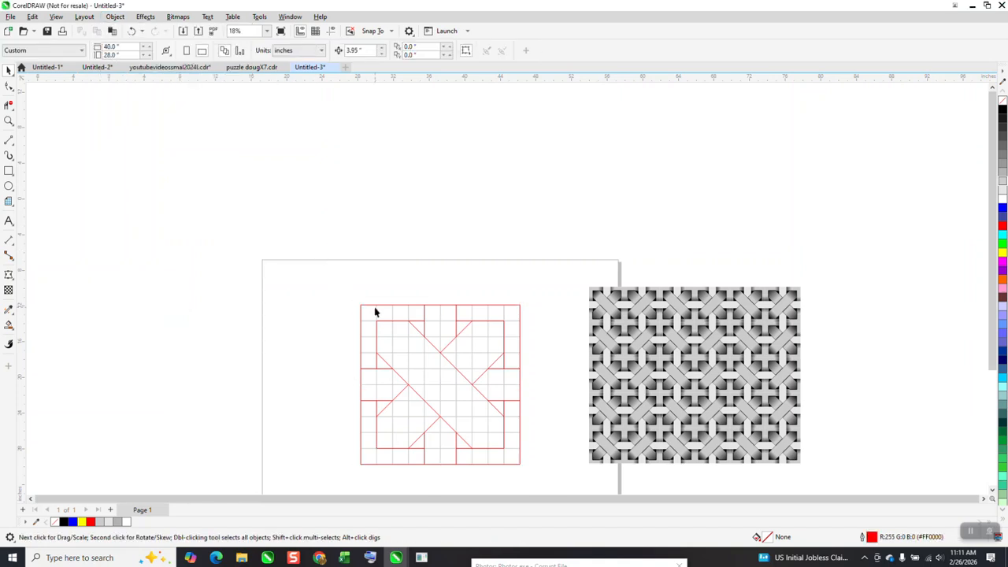
{"action": "left_click_drag", "start_coordinate": [376, 315], "coordinate": [207, 166]}
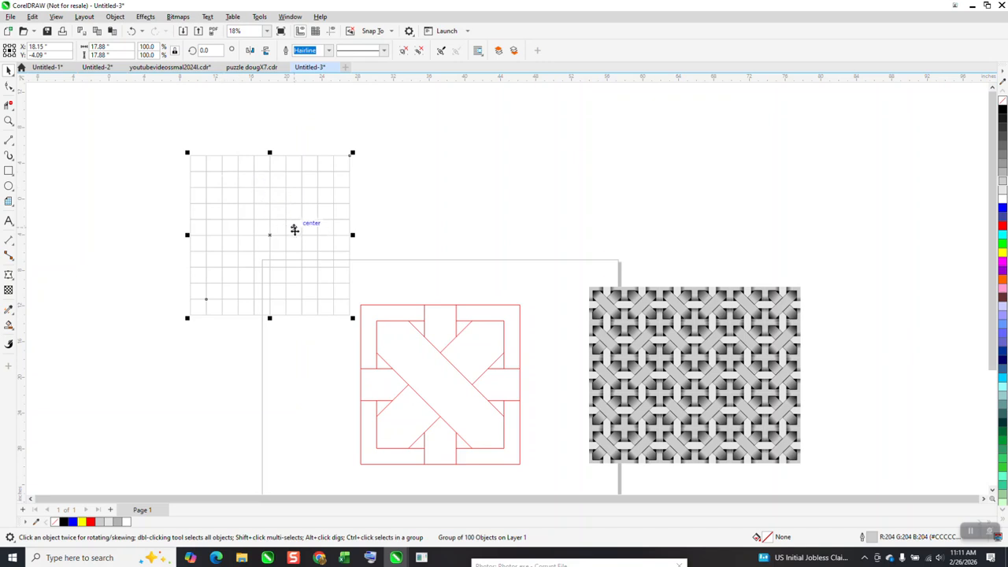
{"action": "scroll", "coordinate": [288, 222], "scroll_direction": "down", "scroll_amount": 1}
{"action": "left_click", "coordinate": [9, 120]}
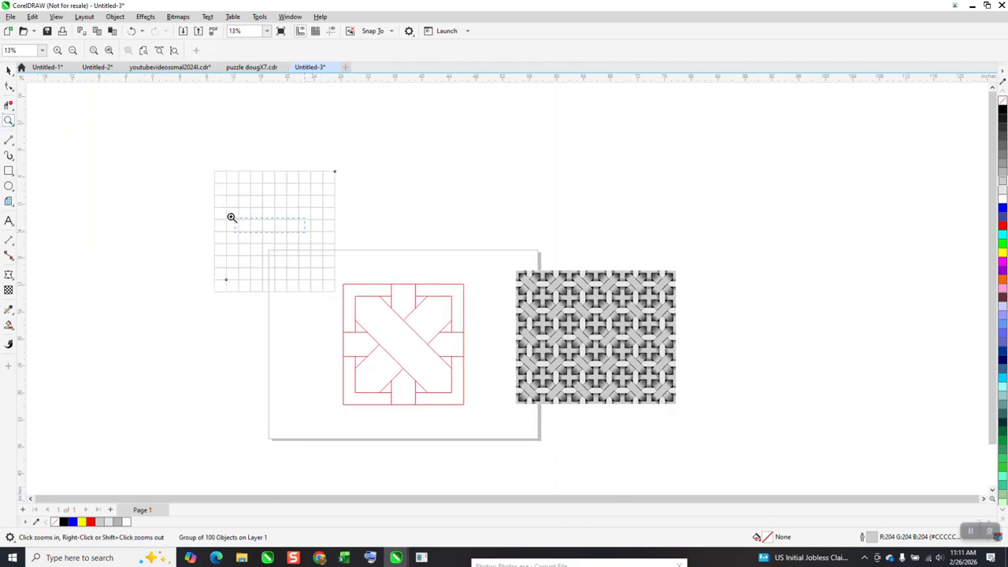
{"action": "left_click_drag", "start_coordinate": [230, 217], "coordinate": [207, 208]}
{"action": "scroll", "coordinate": [219, 200], "scroll_direction": "down", "scroll_amount": 6}
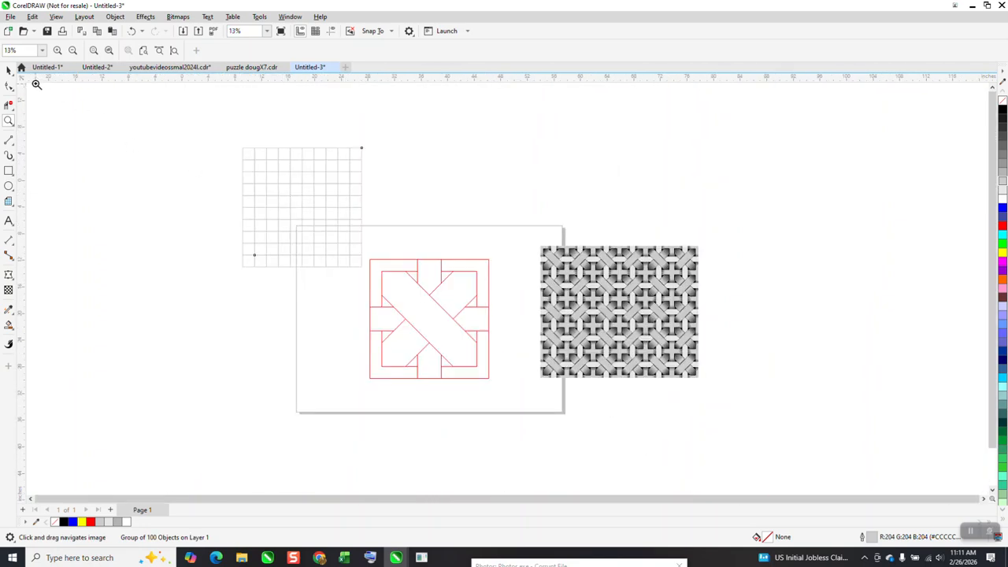
Move the gray grid clear of the page and recolour the tile line drawing's outlines black.
{"action": "key", "text": "space"}
{"action": "left_click_drag", "start_coordinate": [304, 196], "coordinate": [191, 190]}
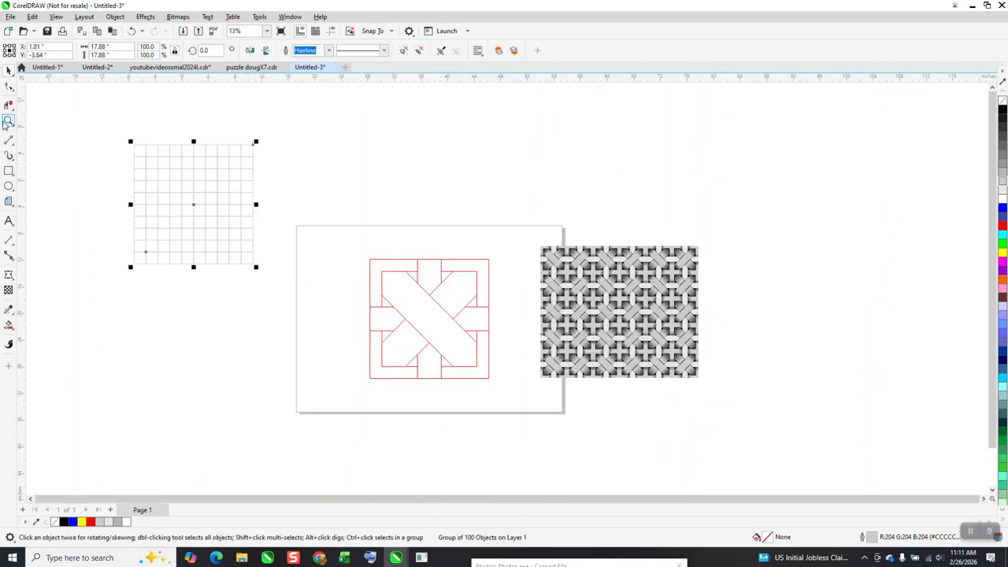
{"action": "left_click", "coordinate": [7, 121]}
{"action": "left_click_drag", "start_coordinate": [533, 437], "coordinate": [532, 438]}
{"action": "key", "text": "space"}
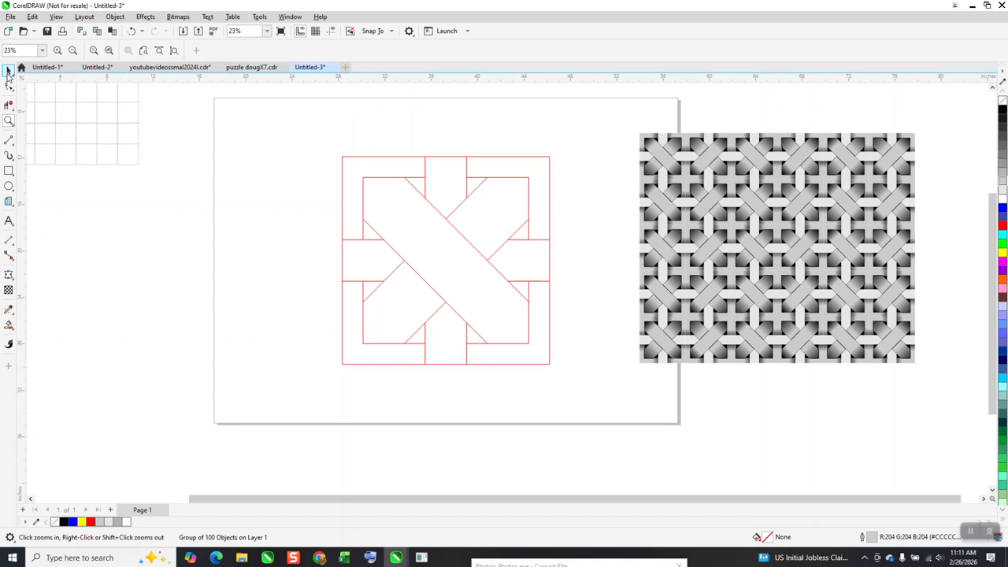
{"action": "left_click_drag", "start_coordinate": [316, 130], "coordinate": [583, 407]}
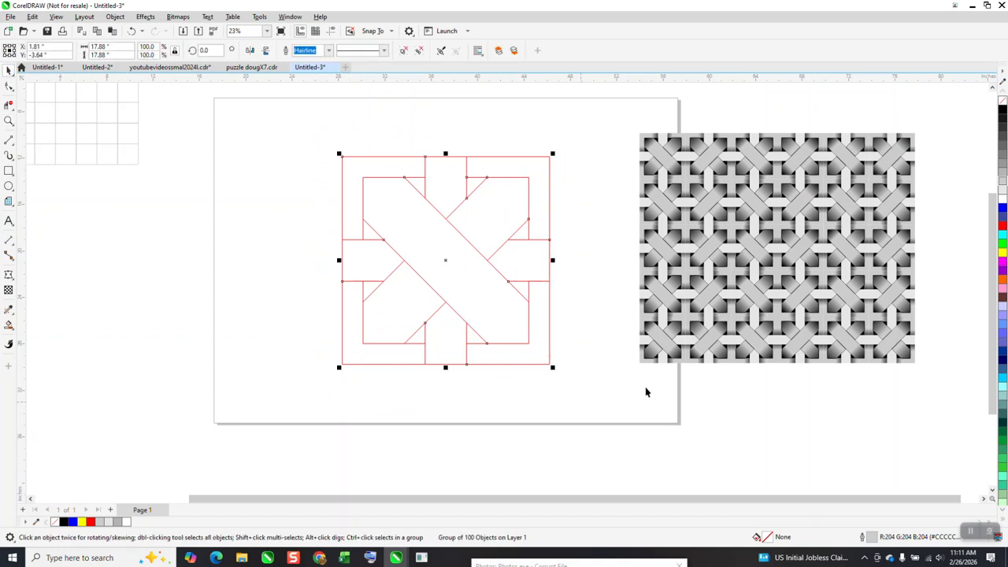
{"action": "right_click", "coordinate": [1003, 111]}
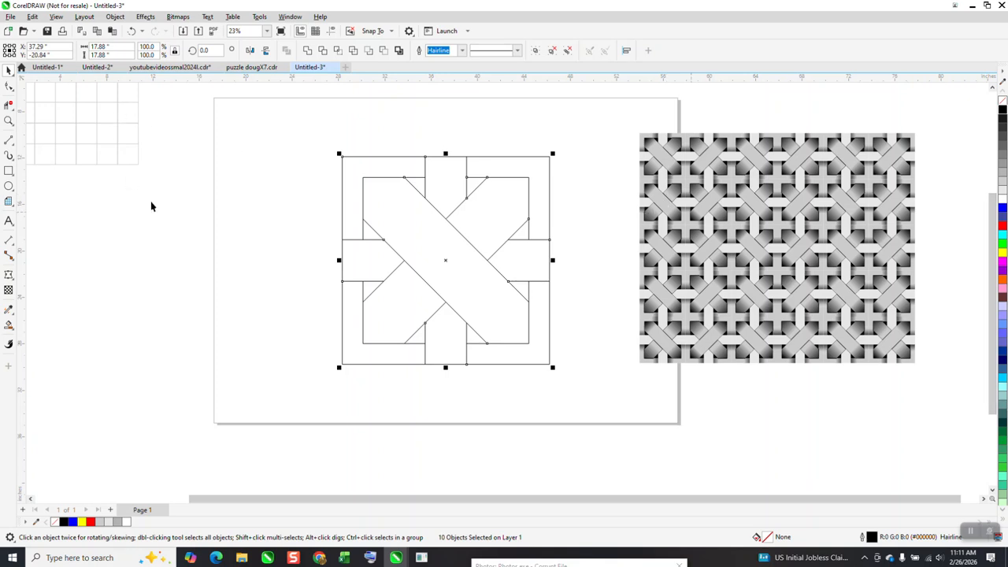
Choose Smart Fill with black as the fill colour.
{"action": "left_click", "coordinate": [11, 326]}
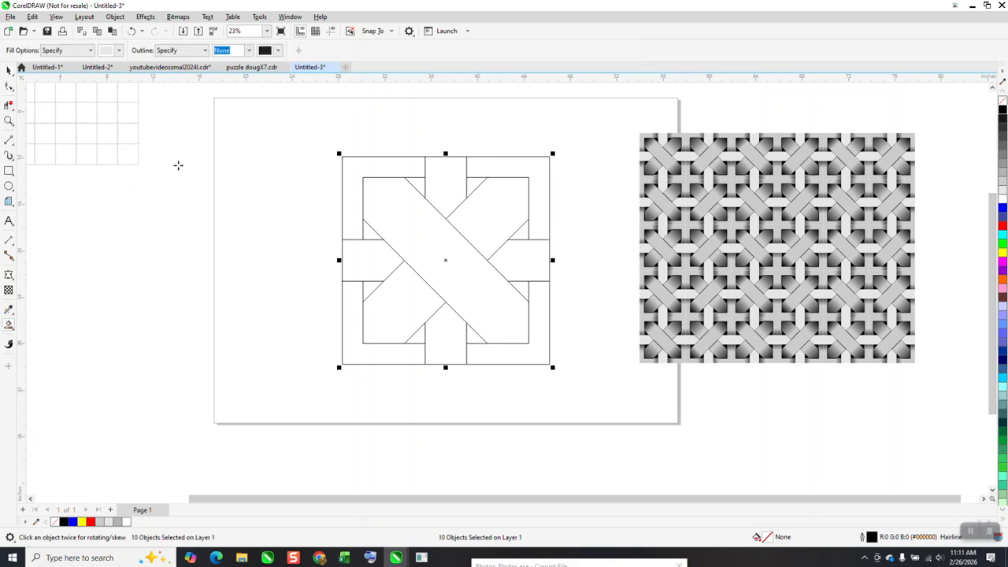
{"action": "left_click", "coordinate": [110, 49]}
{"action": "left_click", "coordinate": [114, 103]}
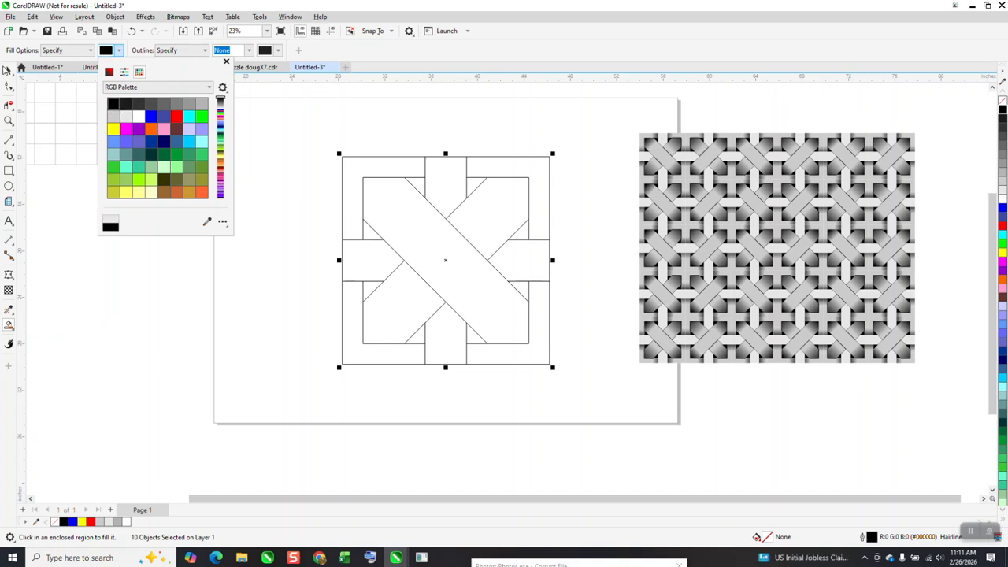
Select all ten line objects of the tile drawing and group them.
{"action": "left_click", "coordinate": [8, 70]}
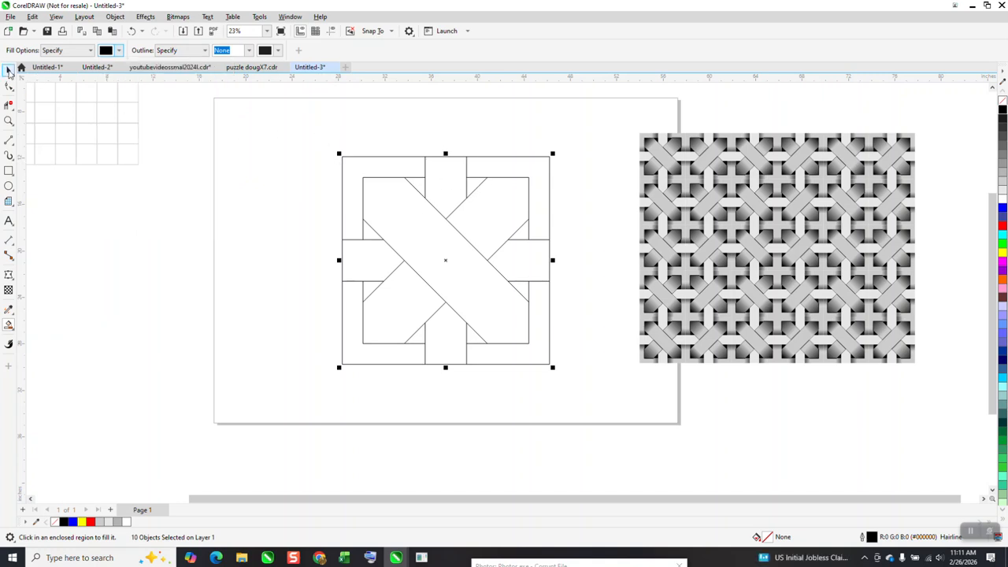
{"action": "left_click", "coordinate": [8, 70]}
{"action": "left_click_drag", "start_coordinate": [320, 123], "coordinate": [331, 182]}
{"action": "left_click_drag", "start_coordinate": [596, 396], "coordinate": [623, 397]}
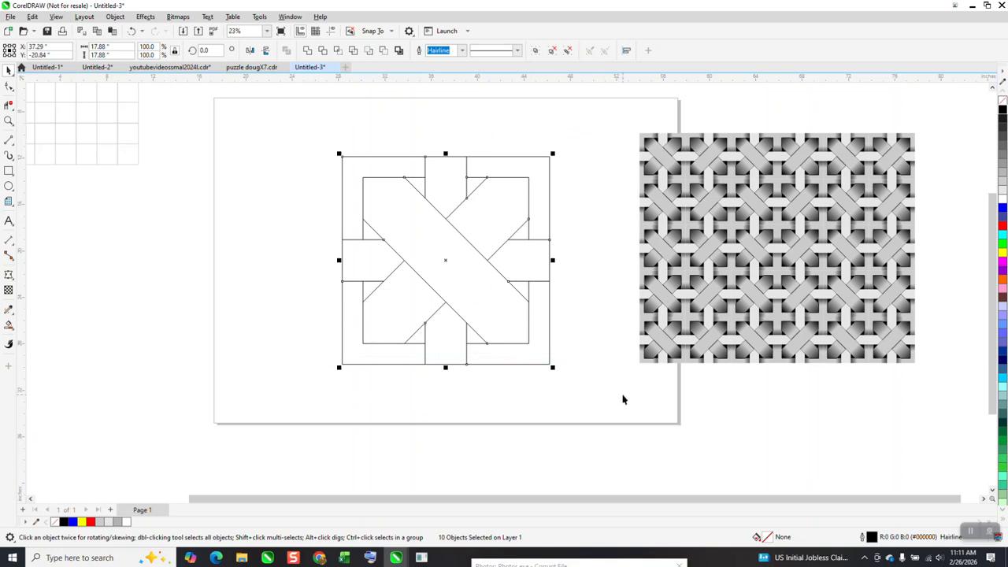
{"action": "key", "text": "ctrl+g"}
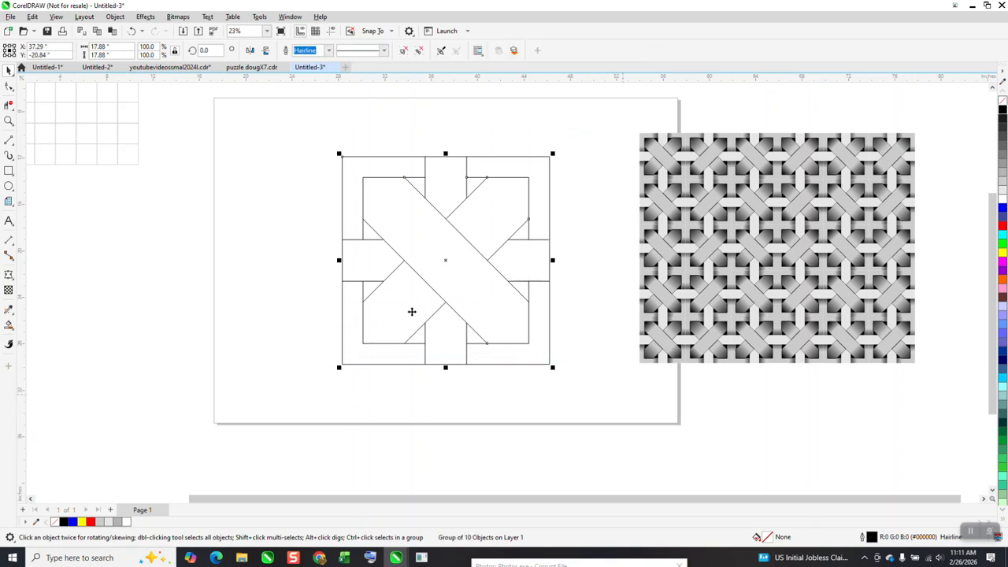
Fill the two small triangles beside the tile's top vertical strip with black using Smart Fill.
{"action": "left_click", "coordinate": [9, 324]}
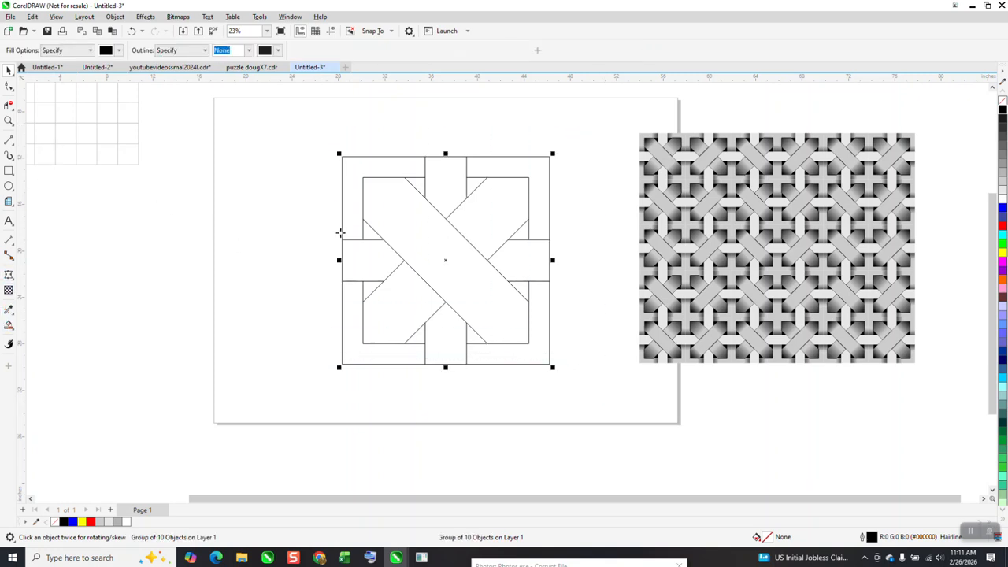
{"action": "left_click", "coordinate": [471, 187]}
{"action": "left_click", "coordinate": [408, 181]}
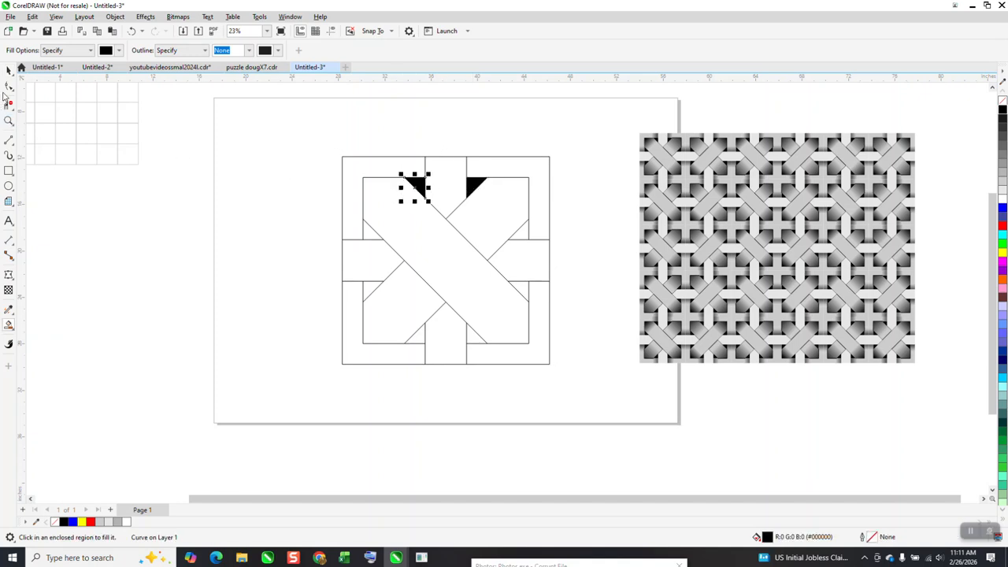
Group the two black triangles and repeat 90° rotated copies around the tile's centre on the other three sides.
{"action": "left_click", "coordinate": [10, 70]}
{"action": "left_click_drag", "start_coordinate": [391, 140], "coordinate": [520, 240]}
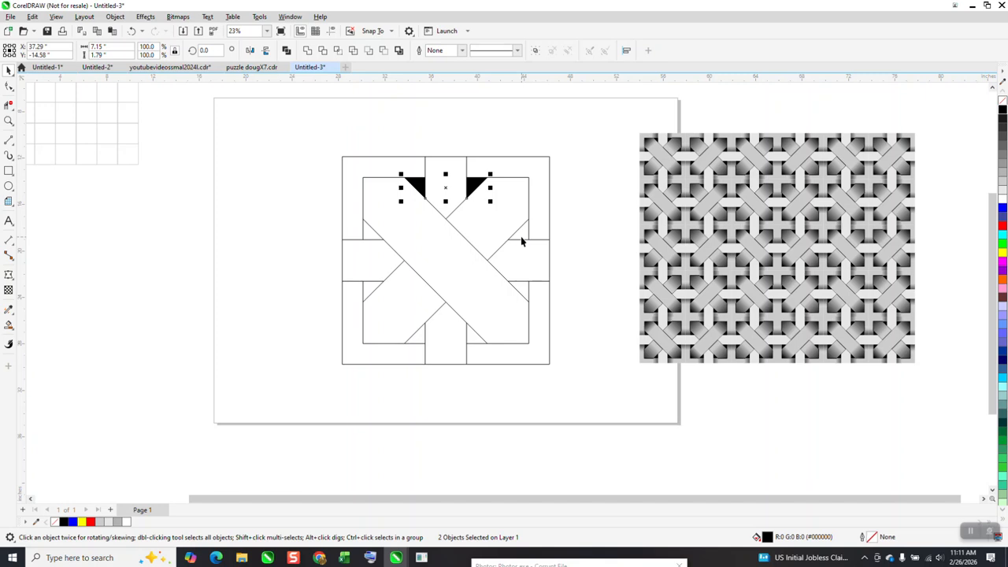
{"action": "key", "text": "ctrl+g"}
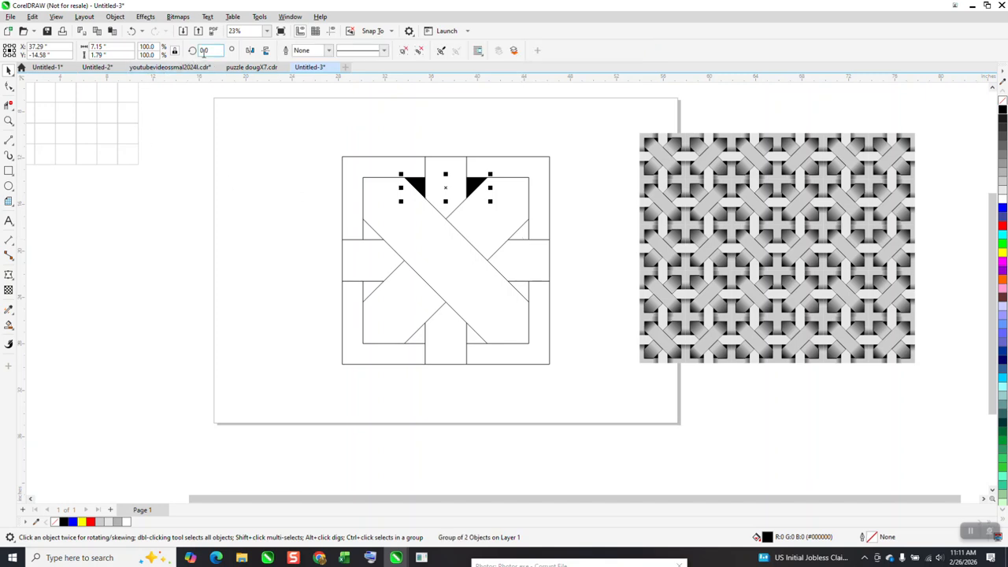
{"action": "type", "text": "9"}
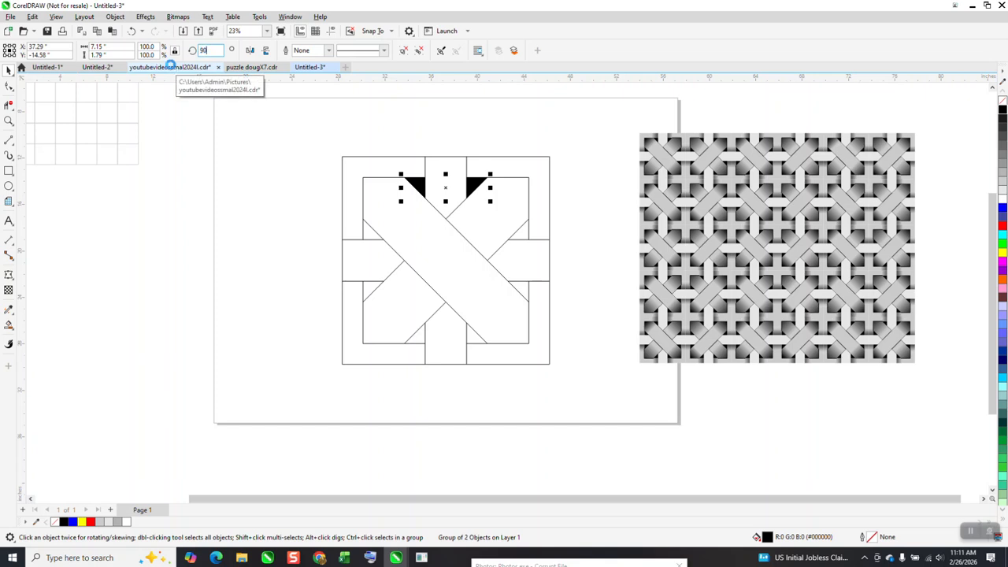
{"action": "type", "text": "0"}
{"action": "key", "text": "Return"}
{"action": "key", "text": "ctrl+d"}
{"action": "key", "text": "ctrl+d"}
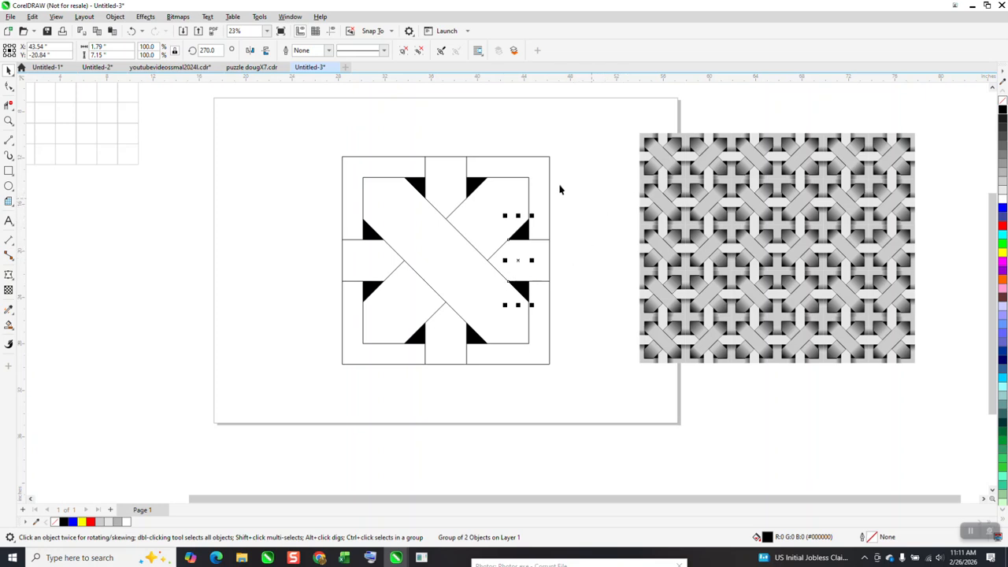
Try filling the grouped tile line drawing with light gray (RGB 204, 204, 204).
{"action": "key", "text": "ctrl+a"}
{"action": "key", "text": "ctrl+g"}
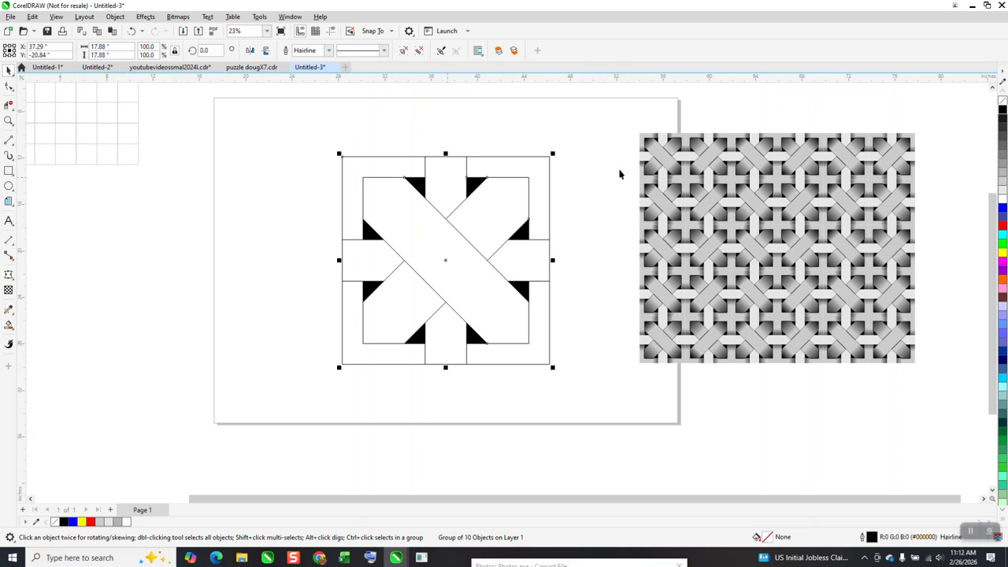
{"action": "left_click", "coordinate": [1003, 186]}
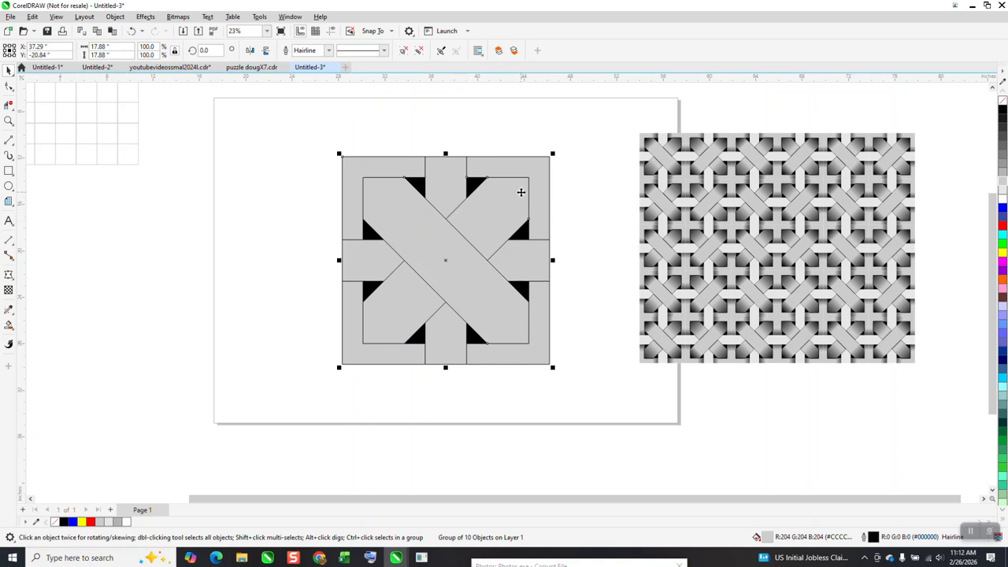
Try an Interactive Fill gradient on the tile group from the centre diagonal toward the inner square's upper-right corner.
{"action": "left_click", "coordinate": [13, 331]}
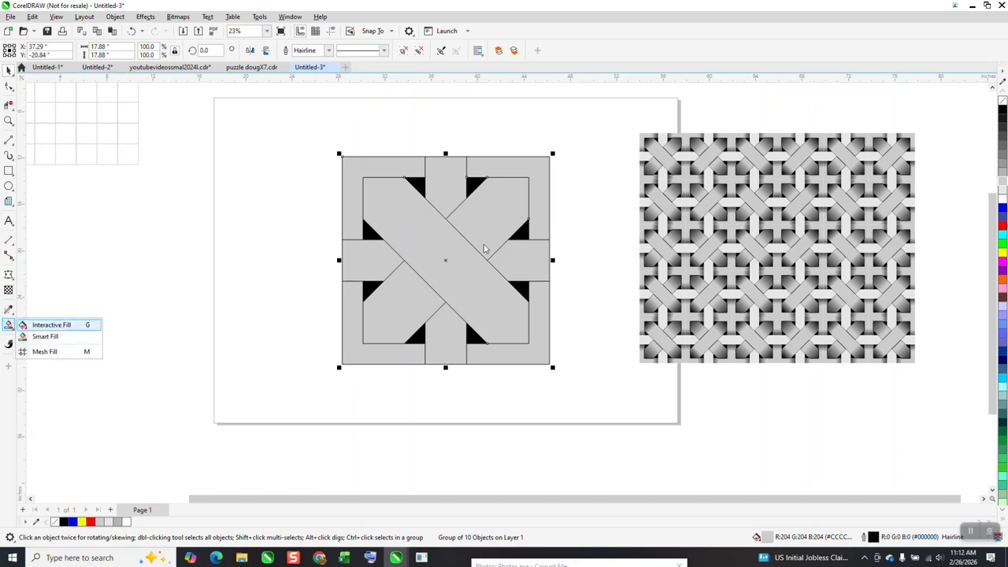
{"action": "left_click", "coordinate": [52, 324]}
{"action": "left_click_drag", "start_coordinate": [470, 242], "coordinate": [523, 179]}
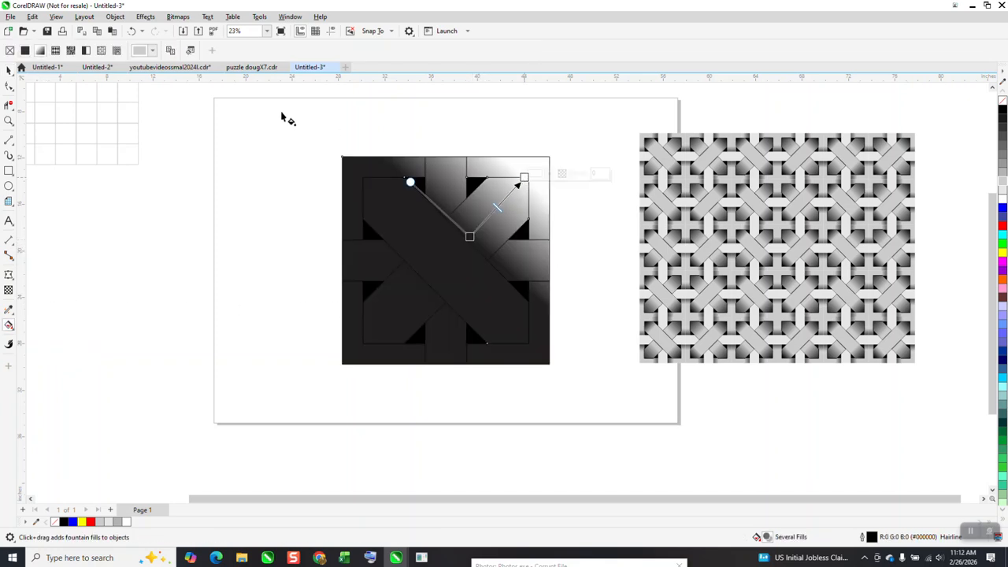
Undo the gradient and the light gray fill on the tile group.
{"action": "left_click", "coordinate": [131, 31]}
{"action": "left_click", "coordinate": [8, 68]}
{"action": "key", "text": "Escape"}
{"action": "left_click", "coordinate": [510, 221]}
{"action": "left_click", "coordinate": [132, 32]}
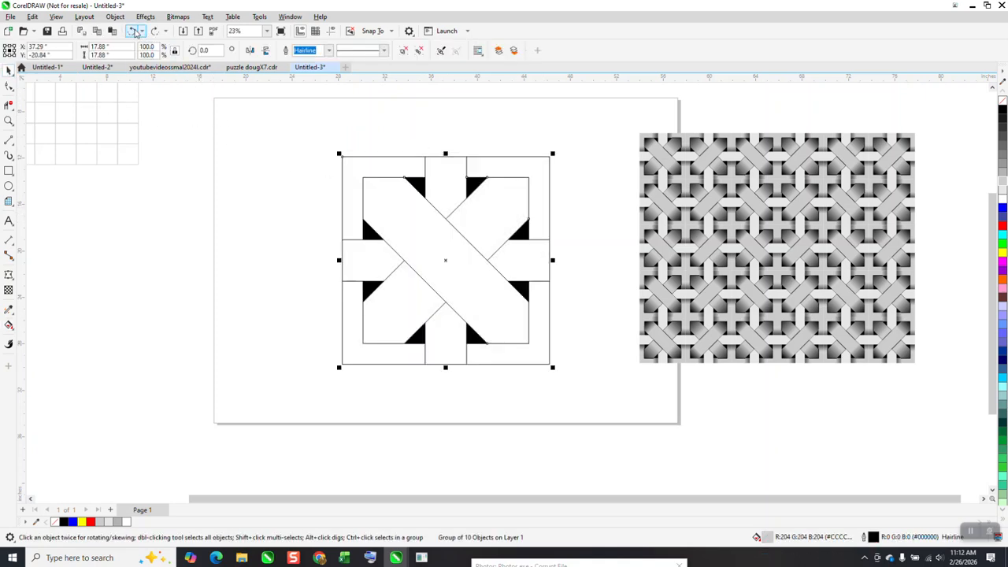
Smart Fill the upper-right diagonal strip, the upper-right frame corner and the top vertical strip with light gray (RGB 204, 204, 204).
{"action": "left_click", "coordinate": [9, 324]}
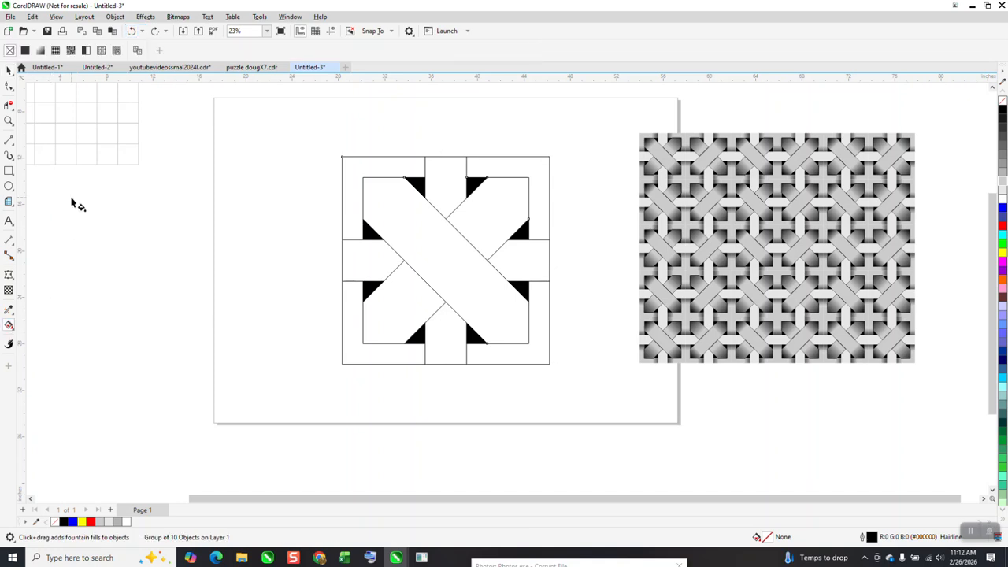
{"action": "left_click", "coordinate": [12, 329]}
{"action": "left_click", "coordinate": [43, 337]}
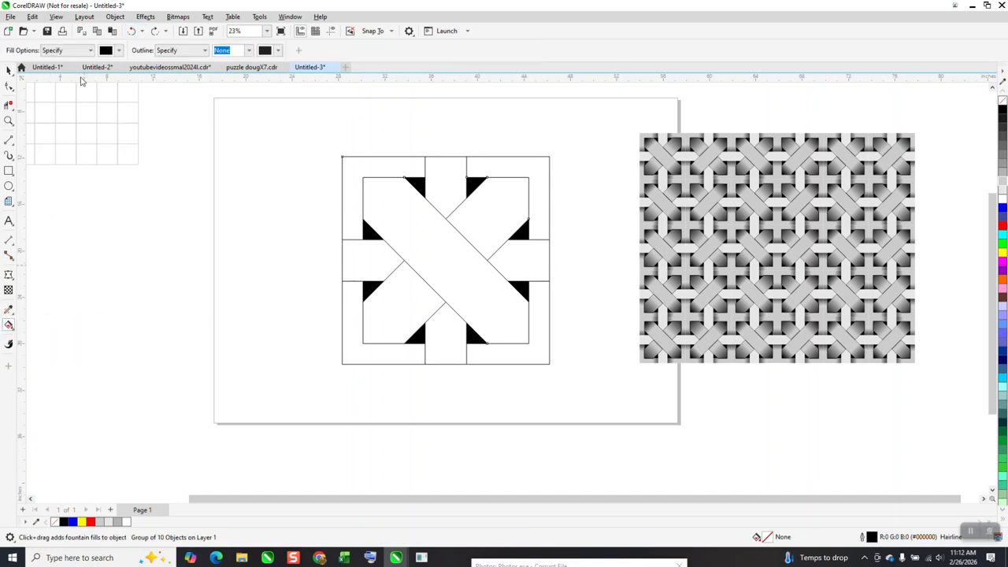
{"action": "left_click", "coordinate": [118, 51]}
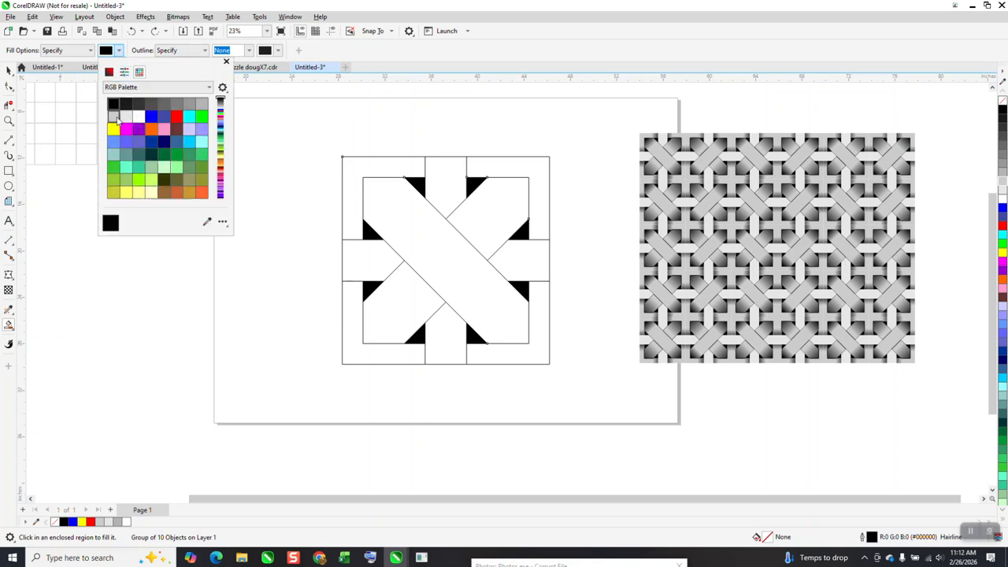
{"action": "left_click", "coordinate": [115, 118]}
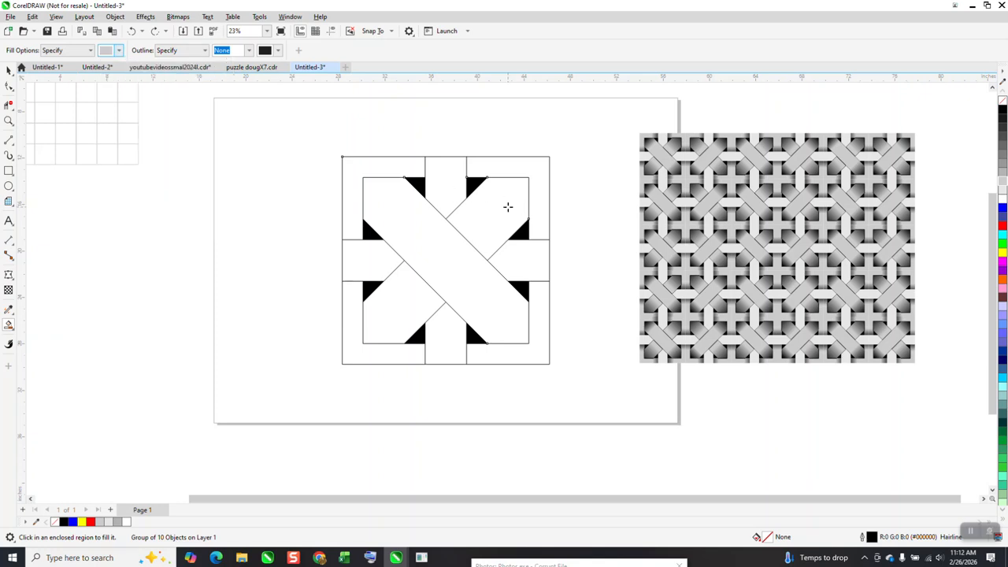
{"action": "left_click", "coordinate": [512, 207]}
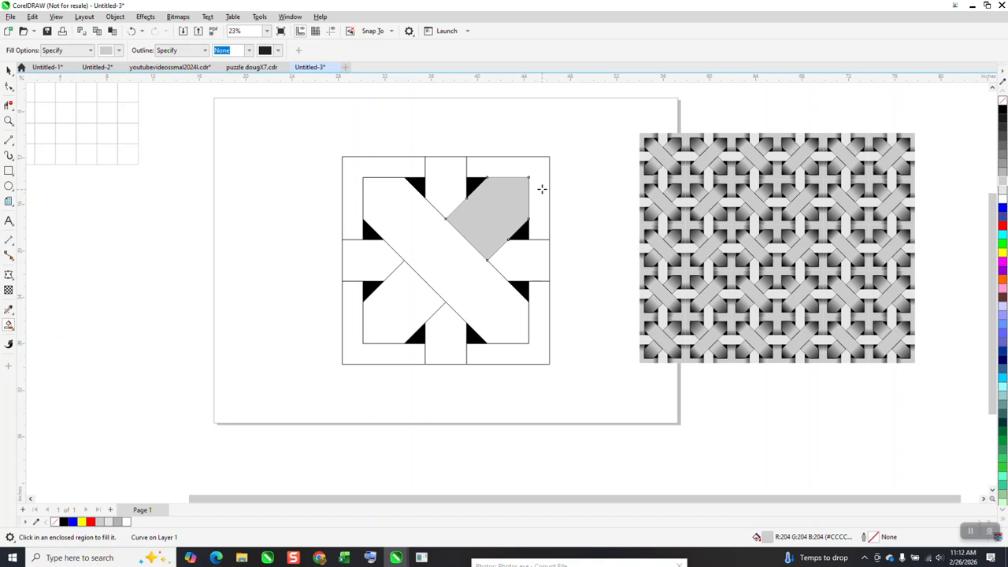
{"action": "left_click", "coordinate": [536, 187]}
{"action": "left_click", "coordinate": [450, 171]}
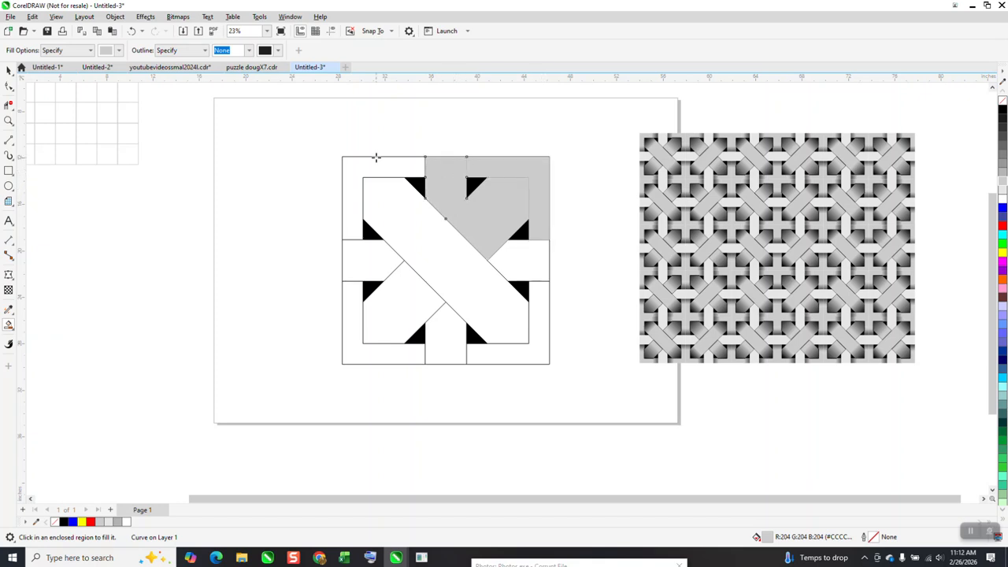
Give the upper-right diagonal strip a linear fountain fill along its length, black at both ends with light gray in the middle.
{"action": "left_click", "coordinate": [9, 70]}
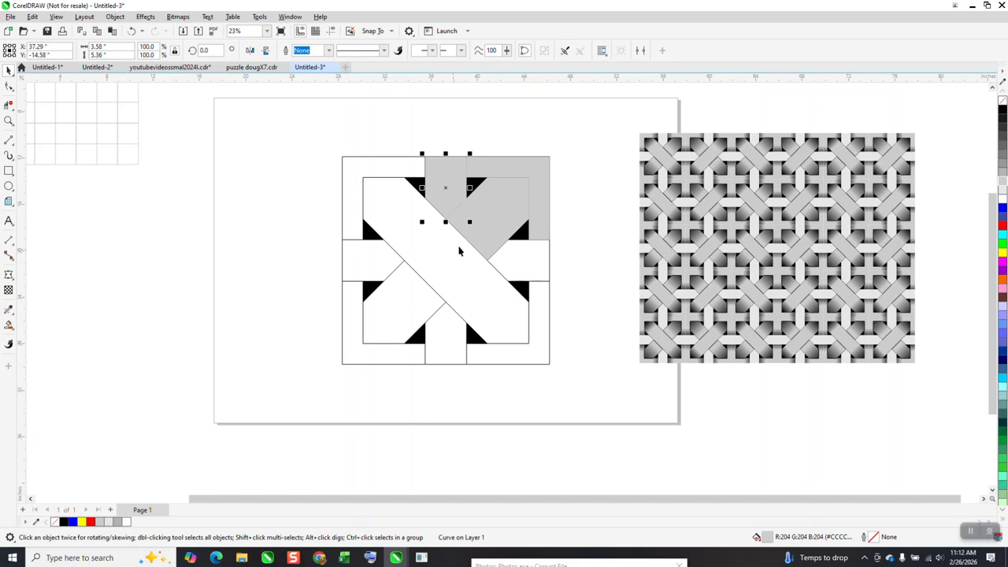
{"action": "left_click", "coordinate": [480, 235]}
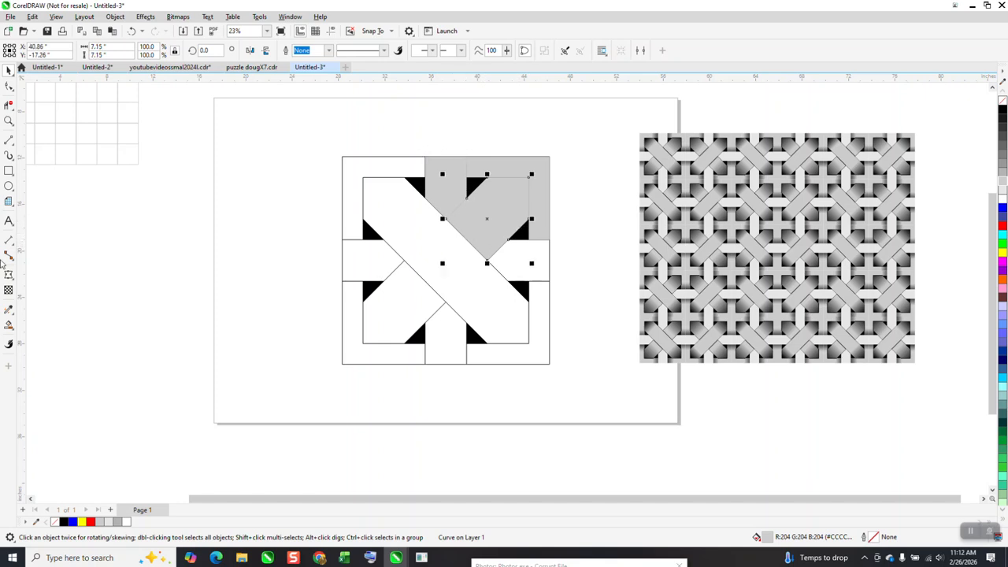
{"action": "left_click", "coordinate": [10, 326]}
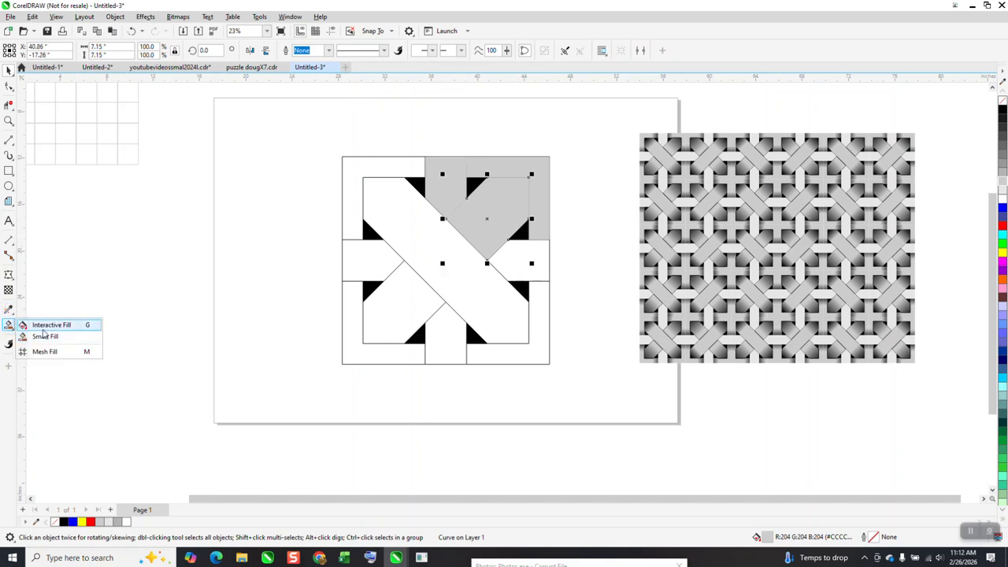
{"action": "left_click", "coordinate": [47, 326]}
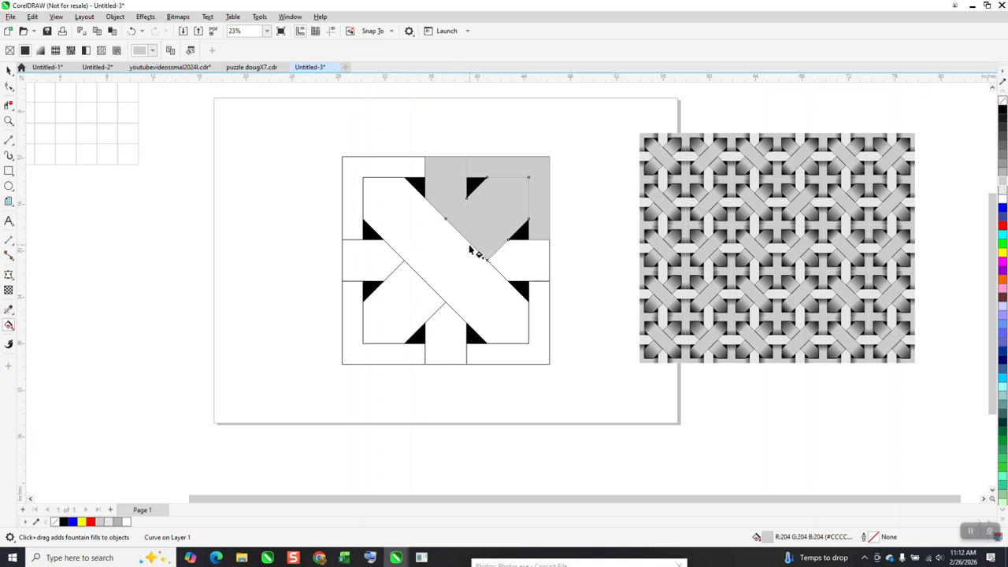
{"action": "left_click_drag", "start_coordinate": [471, 242], "coordinate": [527, 178]}
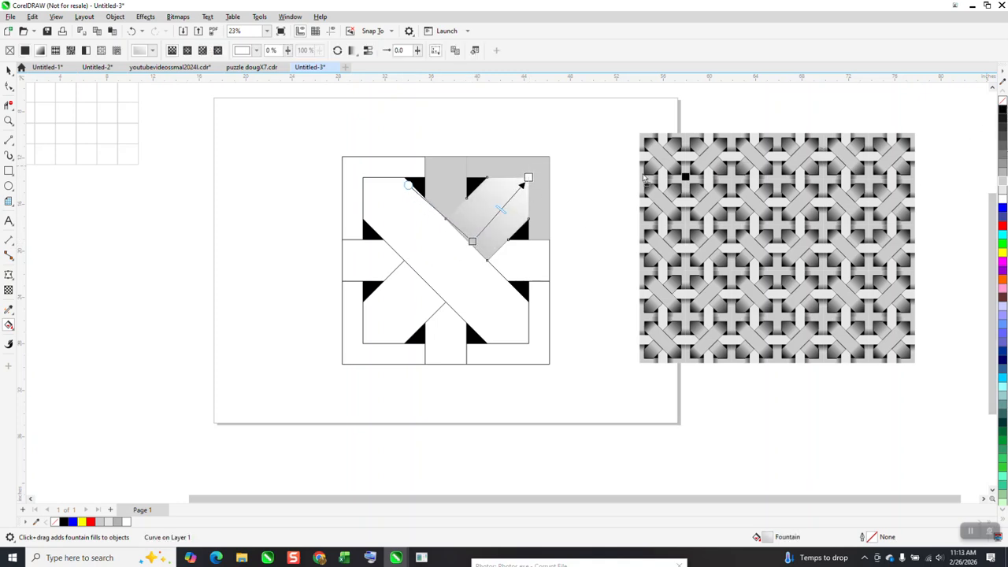
{"action": "left_click_drag", "start_coordinate": [534, 181], "coordinate": [528, 179]}
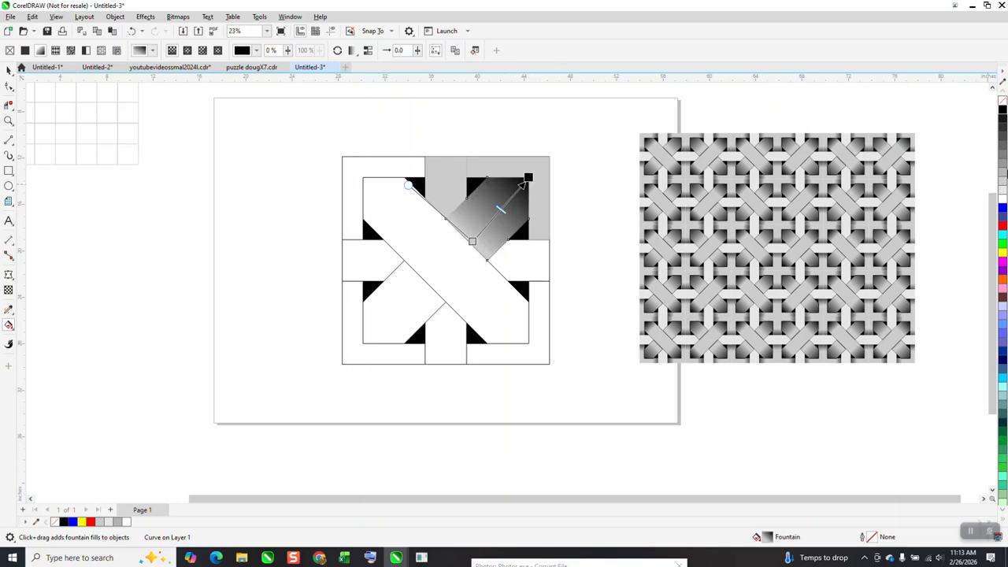
{"action": "left_click_drag", "start_coordinate": [858, 184], "coordinate": [467, 239]}
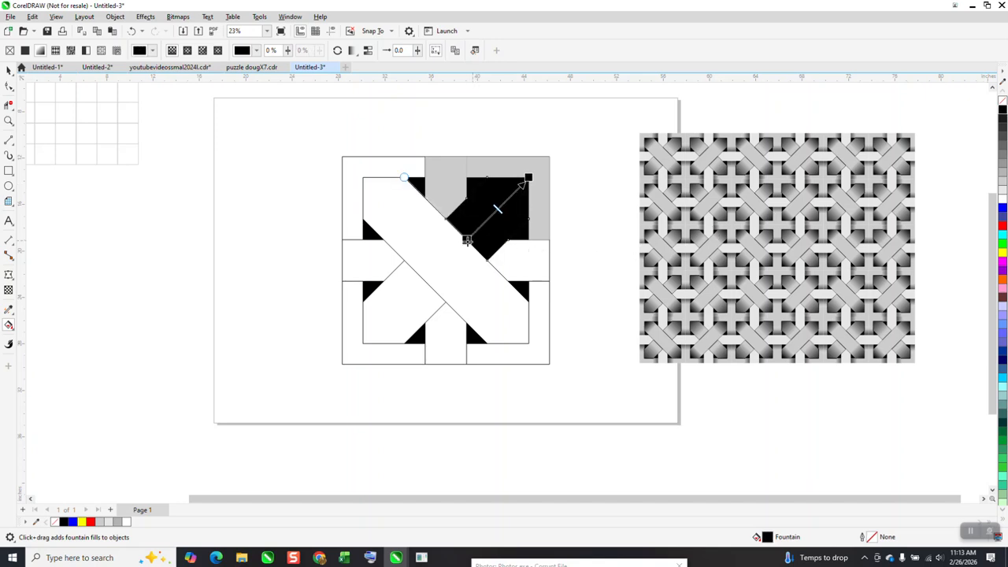
{"action": "left_click_drag", "start_coordinate": [1002, 179], "coordinate": [498, 211]}
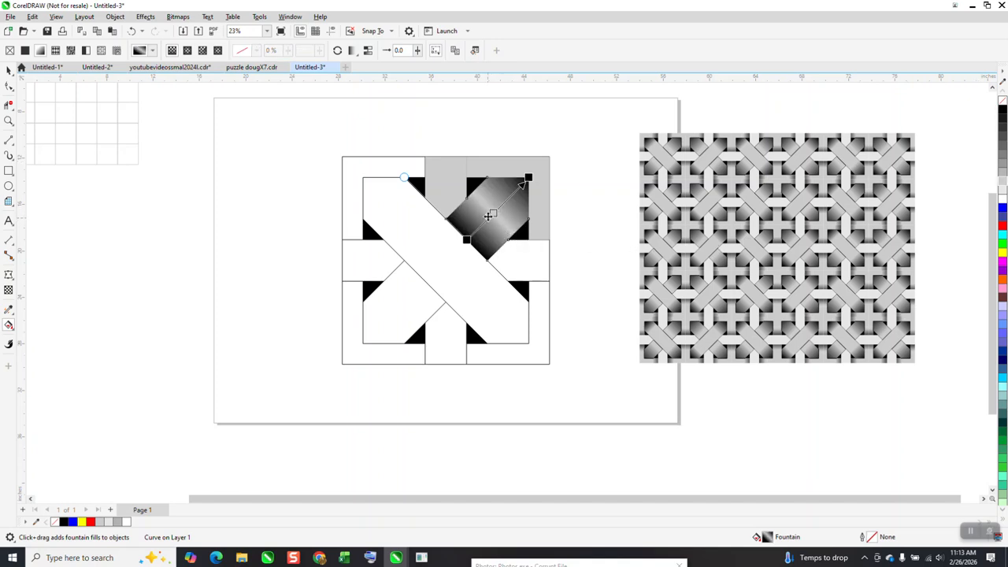
Give the top vertical strip a linear fountain fill from light gray to black, darkening downward where it meets the diagonal strips.
{"action": "left_click", "coordinate": [10, 69]}
{"action": "left_click", "coordinate": [456, 194]}
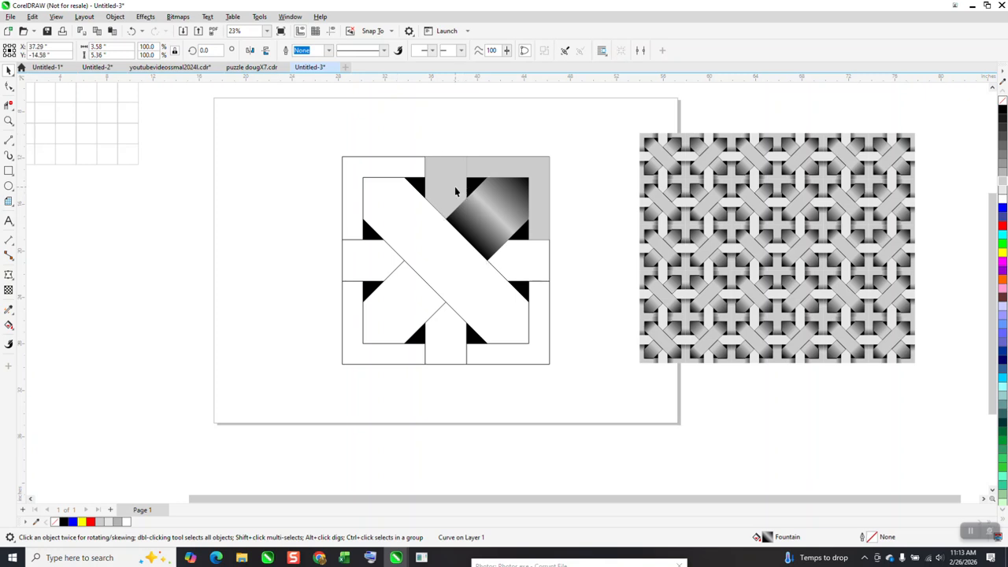
{"action": "left_click", "coordinate": [13, 327]}
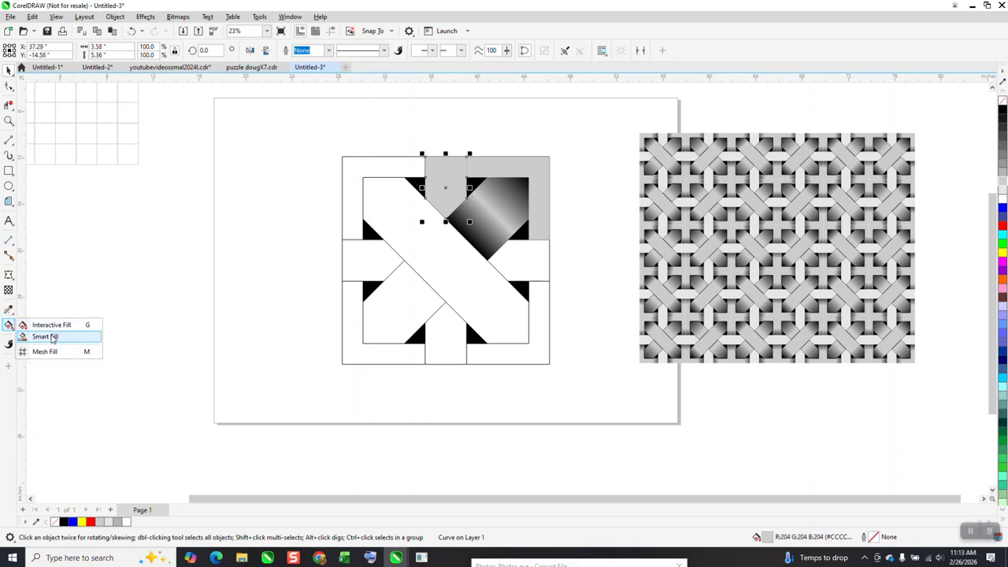
{"action": "left_click", "coordinate": [52, 324]}
{"action": "left_click_drag", "start_coordinate": [447, 178], "coordinate": [448, 286]}
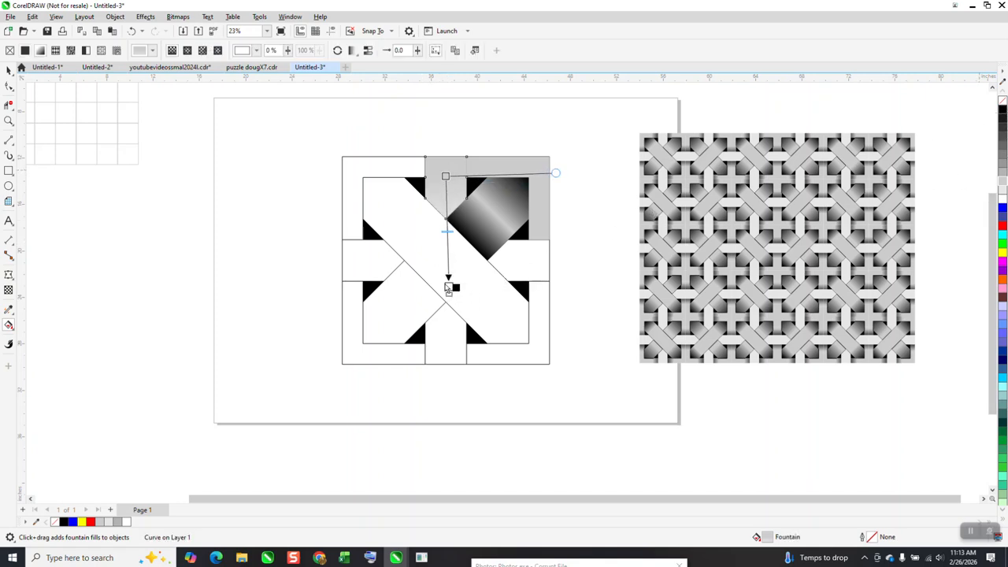
{"action": "left_click", "coordinate": [448, 285]}
{"action": "left_click_drag", "start_coordinate": [448, 285], "coordinate": [448, 248]}
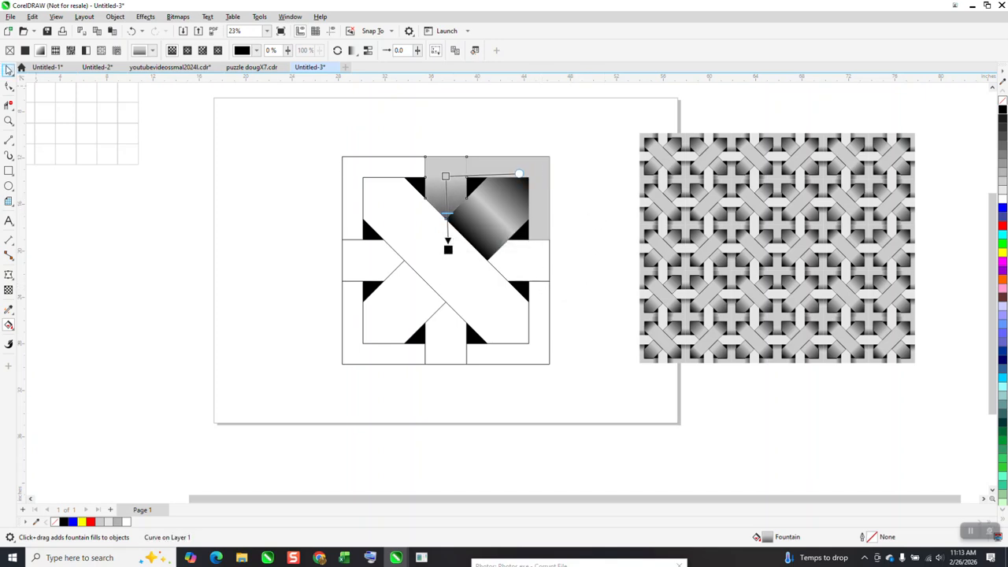
{"action": "left_click", "coordinate": [8, 70]}
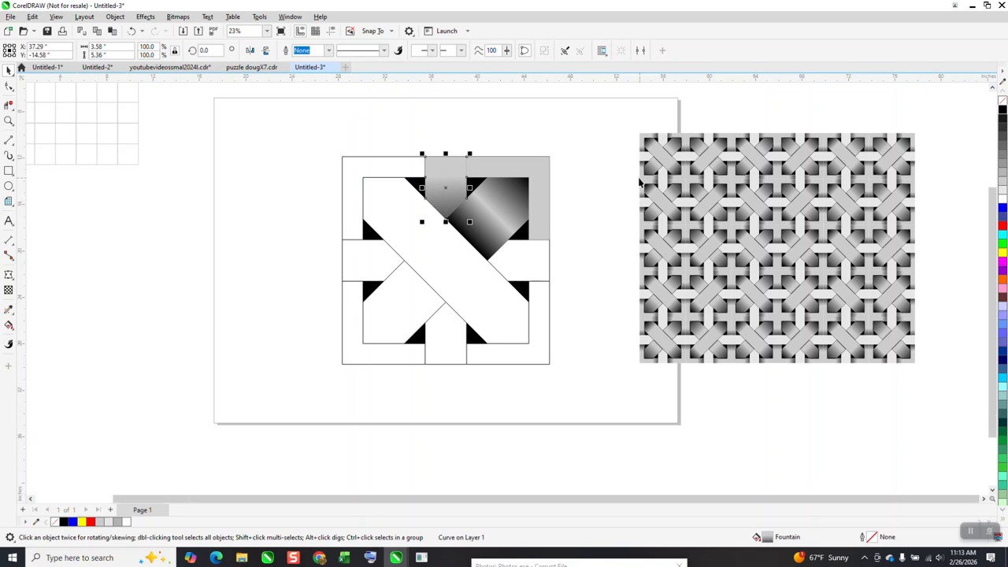
Move the reference pattern farther right of the page and shift the gray upper-right frame corner out to the right of the tile.
{"action": "scroll", "coordinate": [638, 177], "scroll_direction": "down", "scroll_amount": 2}
{"action": "left_click_drag", "start_coordinate": [689, 210], "coordinate": [830, 228]}
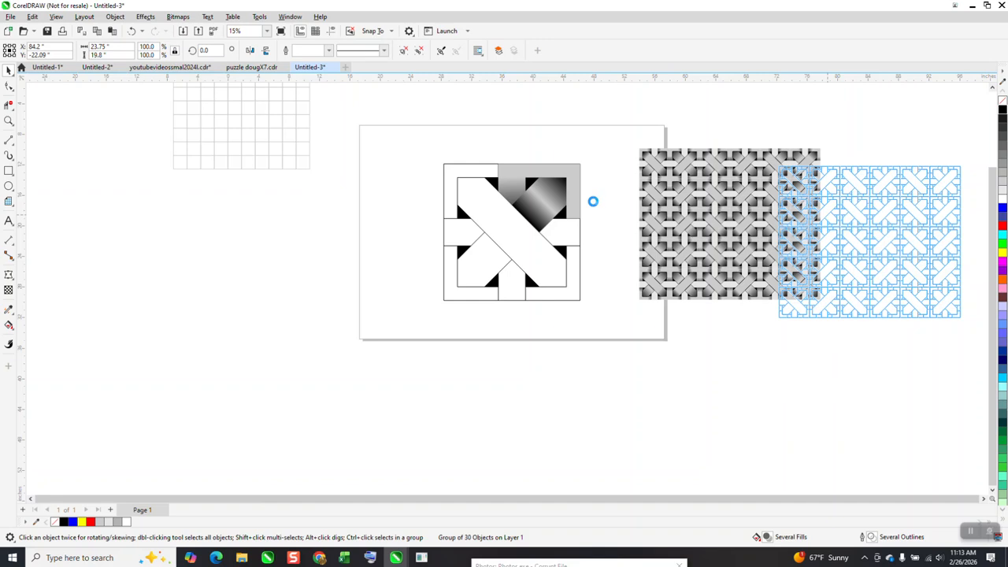
{"action": "left_click", "coordinate": [573, 191]}
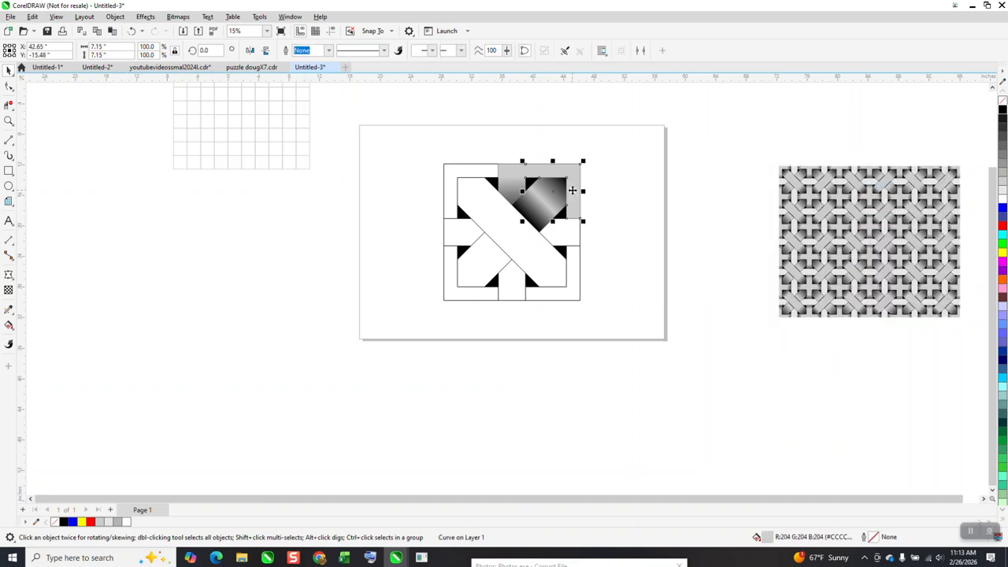
{"action": "key", "text": "Right"}
{"action": "key", "text": "Right"}
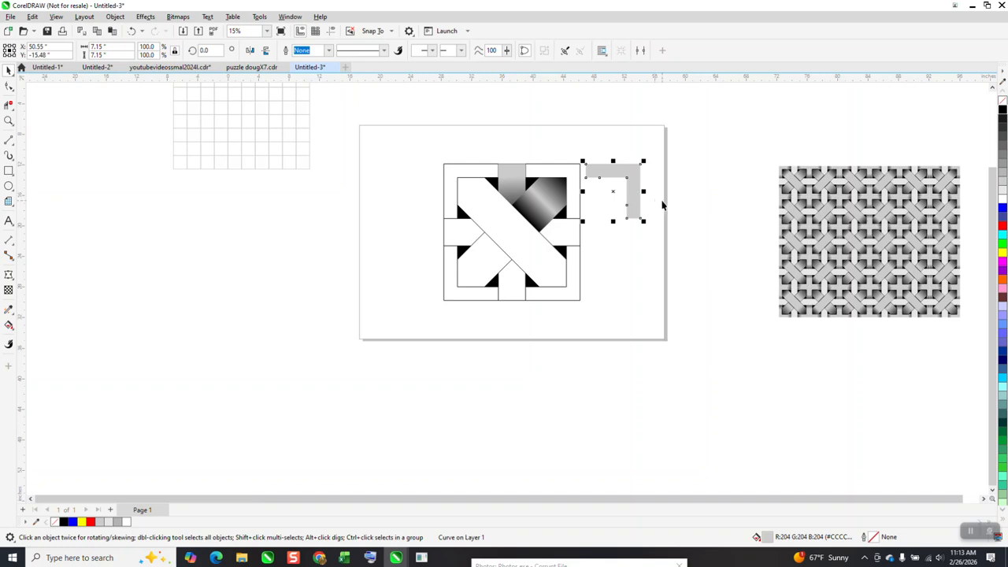
Give the moved frame corner a black hairline outline without fill and draw a diagonal line from its outer to its inner corner.
{"action": "left_click", "coordinate": [1002, 101]}
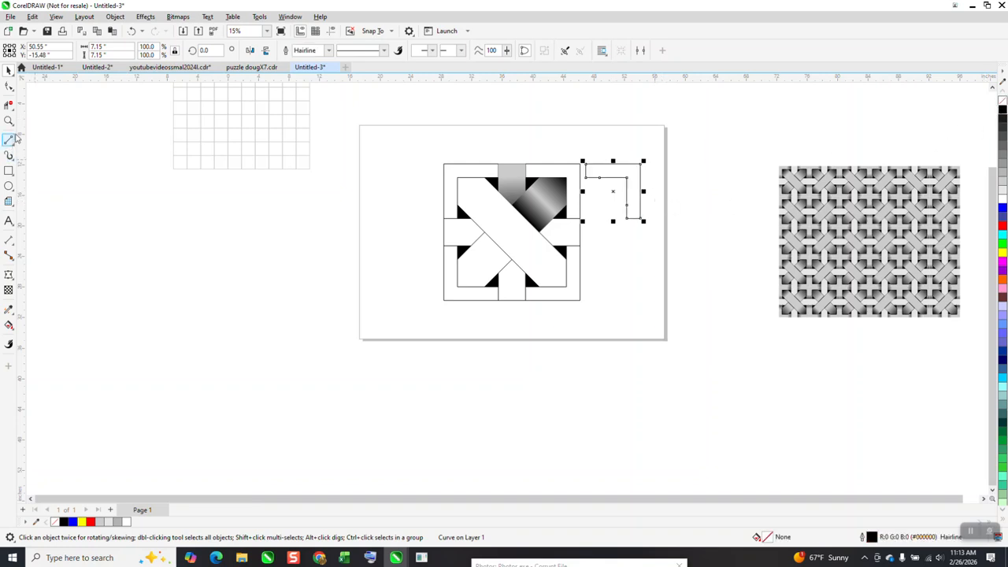
{"action": "left_click", "coordinate": [8, 120]}
{"action": "left_click_drag", "start_coordinate": [586, 160], "coordinate": [664, 240]}
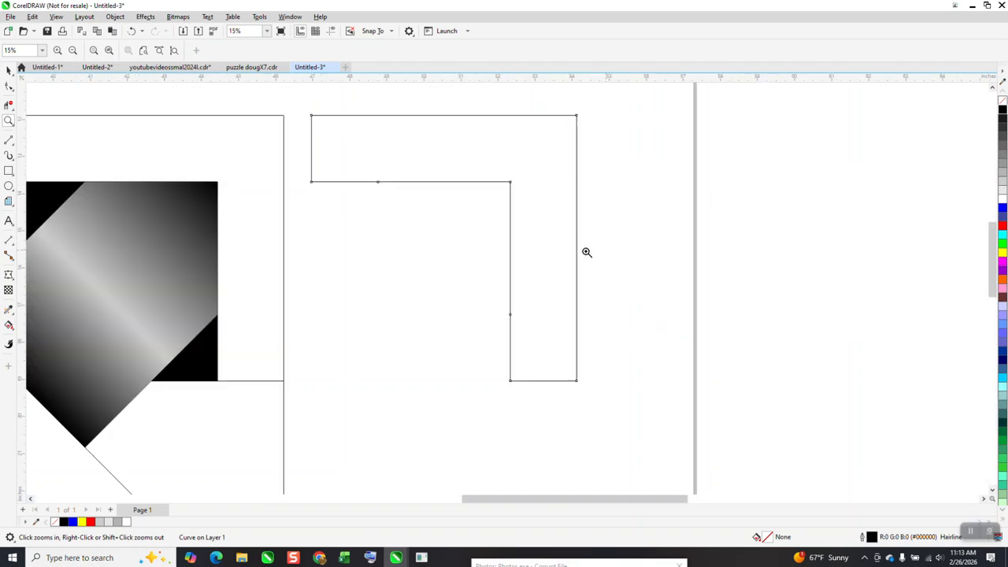
{"action": "left_click", "coordinate": [12, 246]}
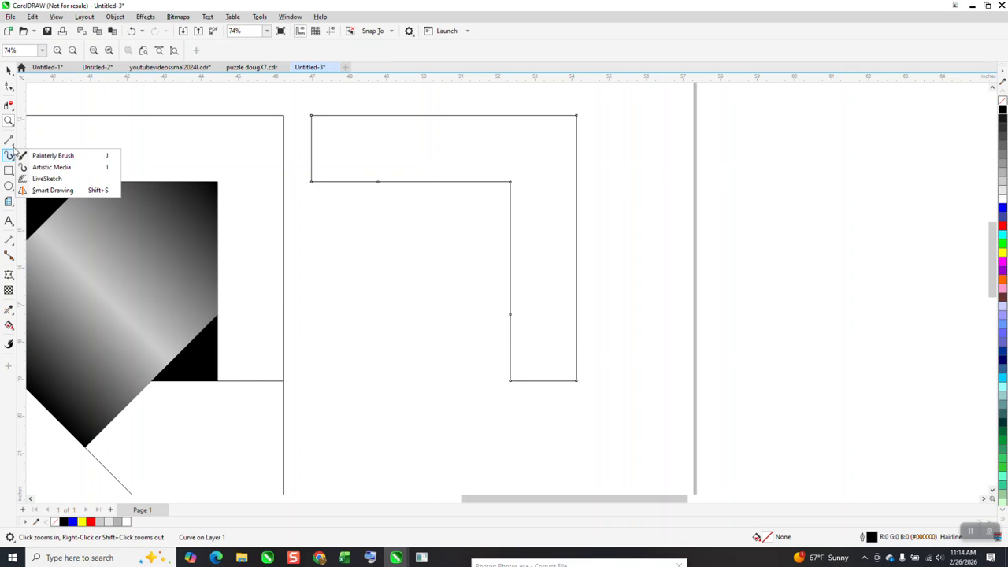
{"action": "mouse_move", "coordinate": [11, 143]}
{"action": "left_click", "coordinate": [44, 153]}
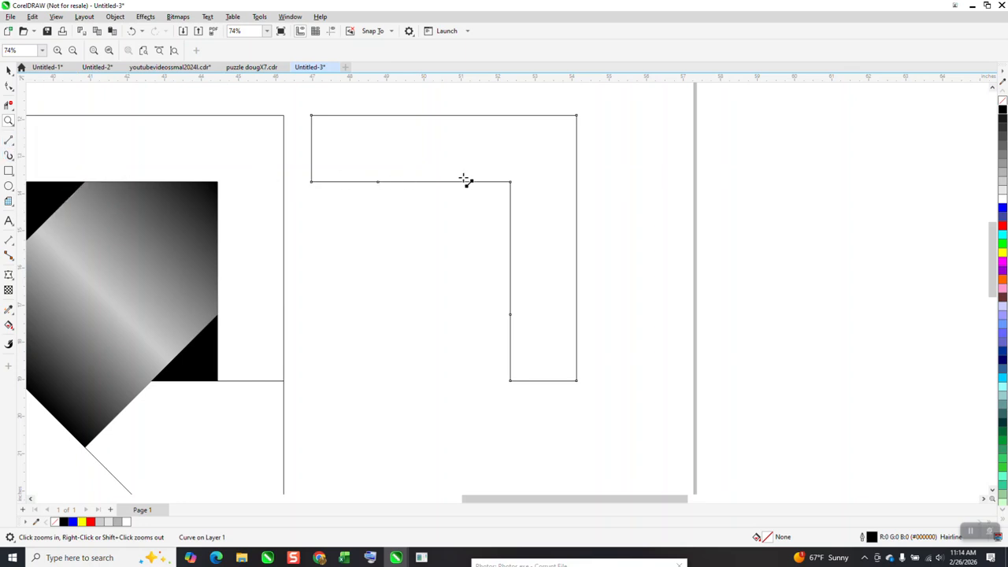
{"action": "left_click_drag", "start_coordinate": [576, 116], "coordinate": [511, 182]}
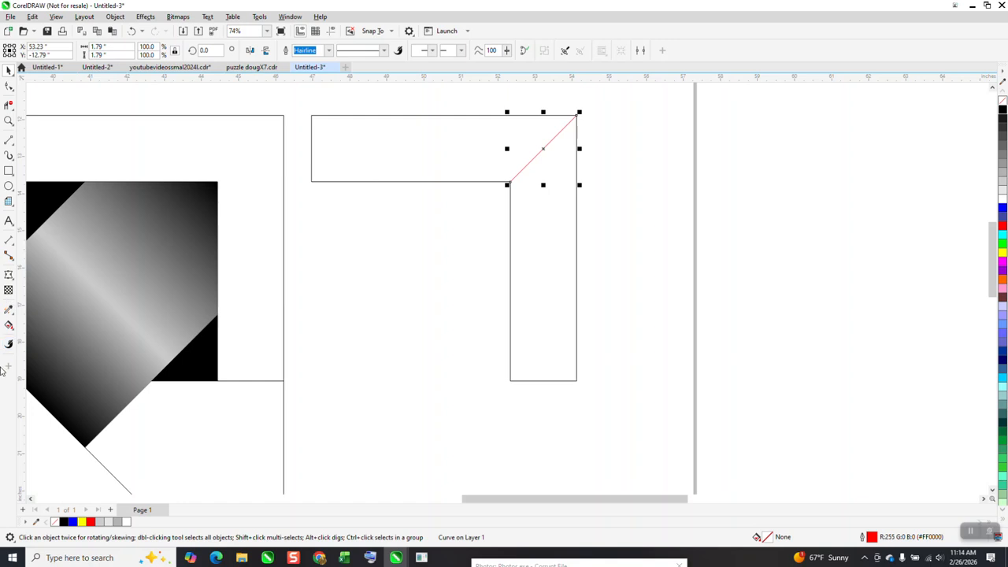
Smart Fill the horizontal half of the mitred frame corner with light gray and nudge the filled piece left toward the tile.
{"action": "left_click", "coordinate": [8, 325]}
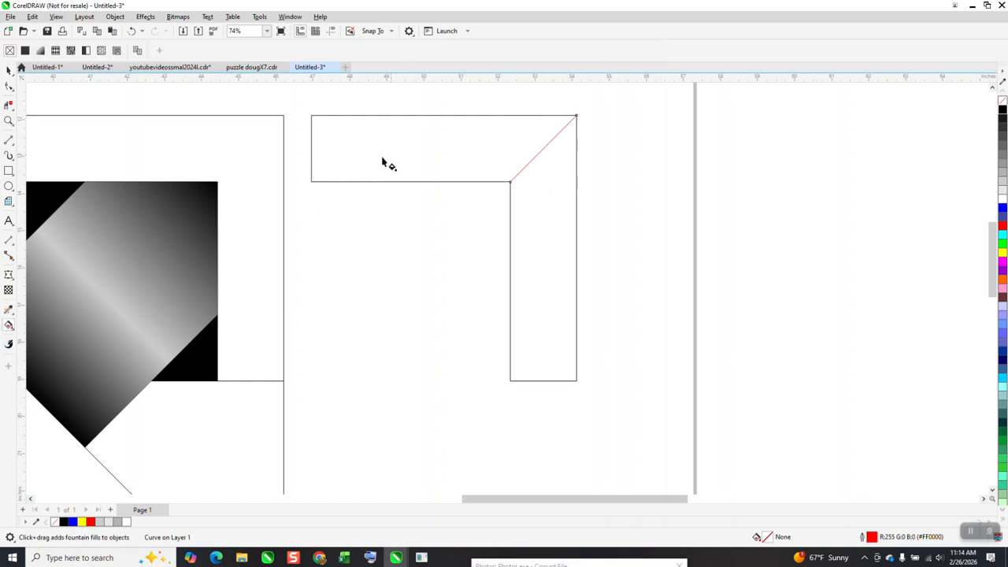
{"action": "left_click", "coordinate": [13, 333]}
{"action": "left_click", "coordinate": [47, 339]}
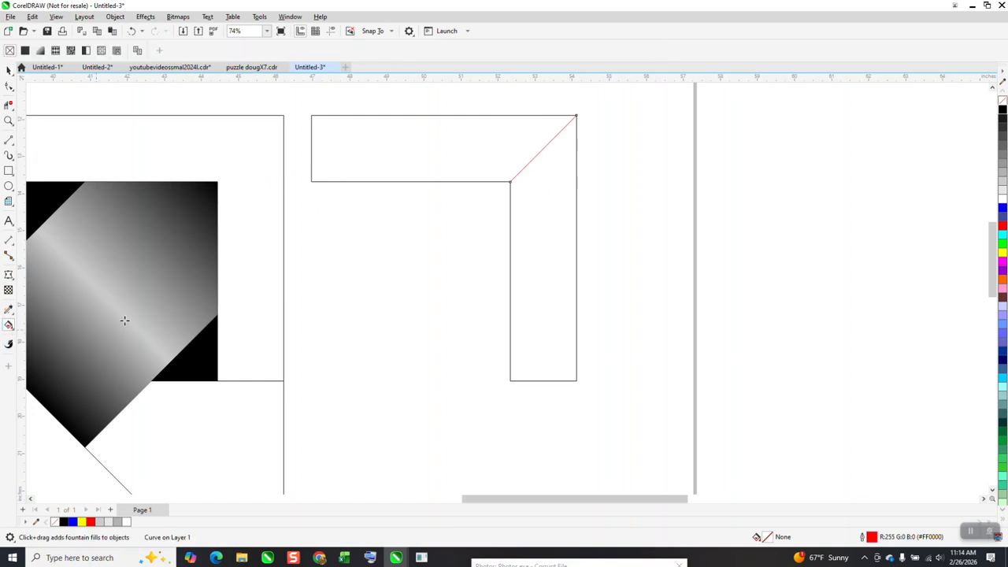
{"action": "left_click", "coordinate": [398, 173]}
{"action": "key", "text": "Down"}
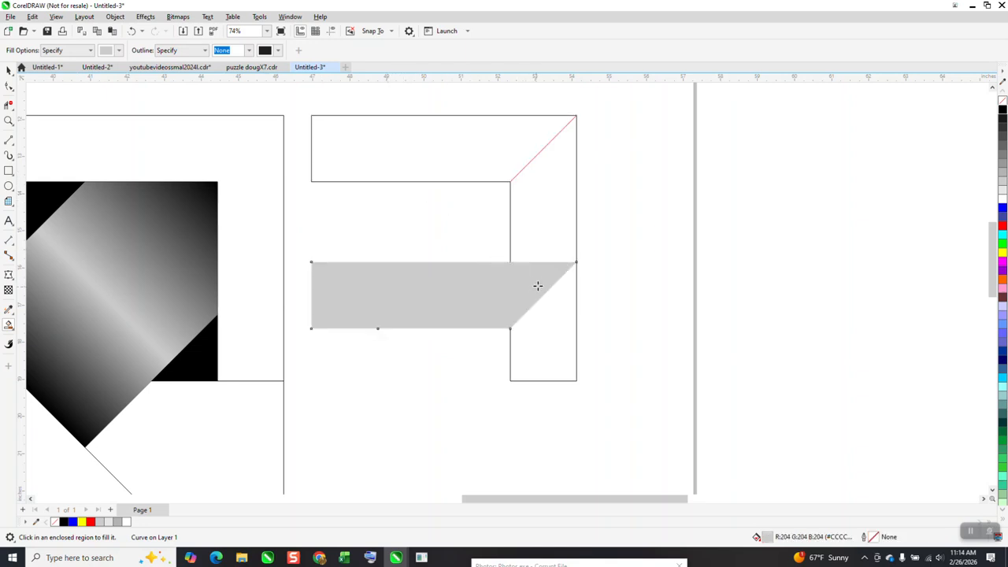
{"action": "key", "text": "Up"}
{"action": "key", "text": "Left"}
Smart Fill the corner's vertical half with light gray and nudge both filled pieces left onto the tile's upper-right frame corner.
{"action": "left_click", "coordinate": [561, 304]}
{"action": "key", "text": "Left"}
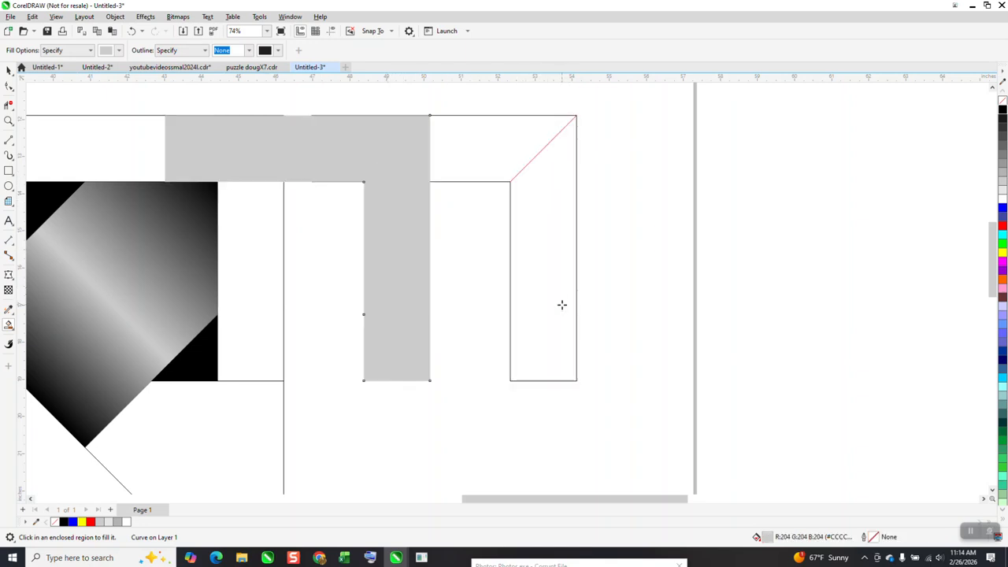
{"action": "key", "text": "Left"}
{"action": "left_click", "coordinate": [9, 70]}
{"action": "left_click", "coordinate": [310, 131]}
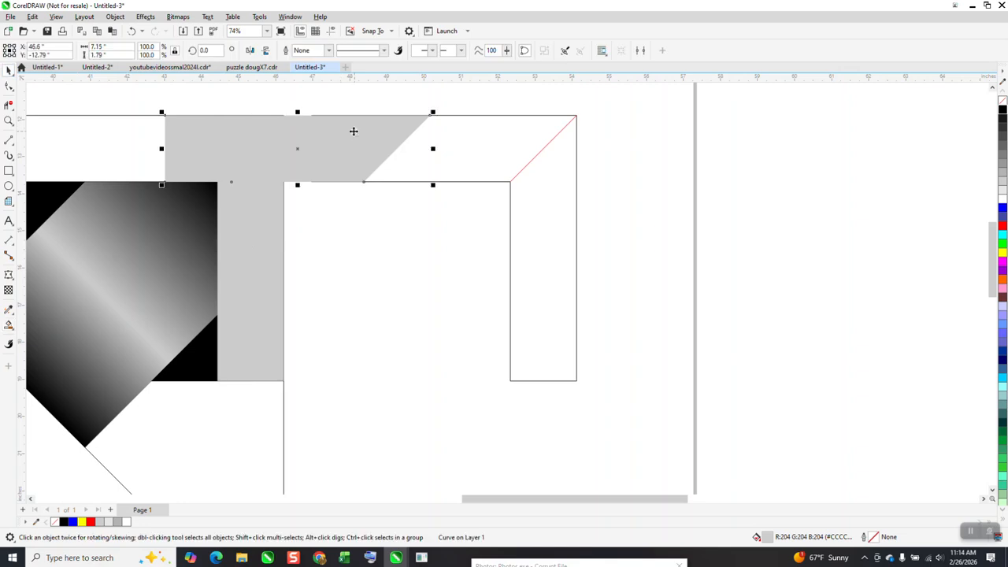
{"action": "key", "text": "Left"}
{"action": "scroll", "coordinate": [414, 182], "scroll_direction": "down", "scroll_amount": 1}
{"action": "left_click", "coordinate": [297, 130]}
Give the horizontal frame piece a linear fountain fill from light gray to black, darkening toward the top vertical strip.
{"action": "left_click", "coordinate": [216, 163]}
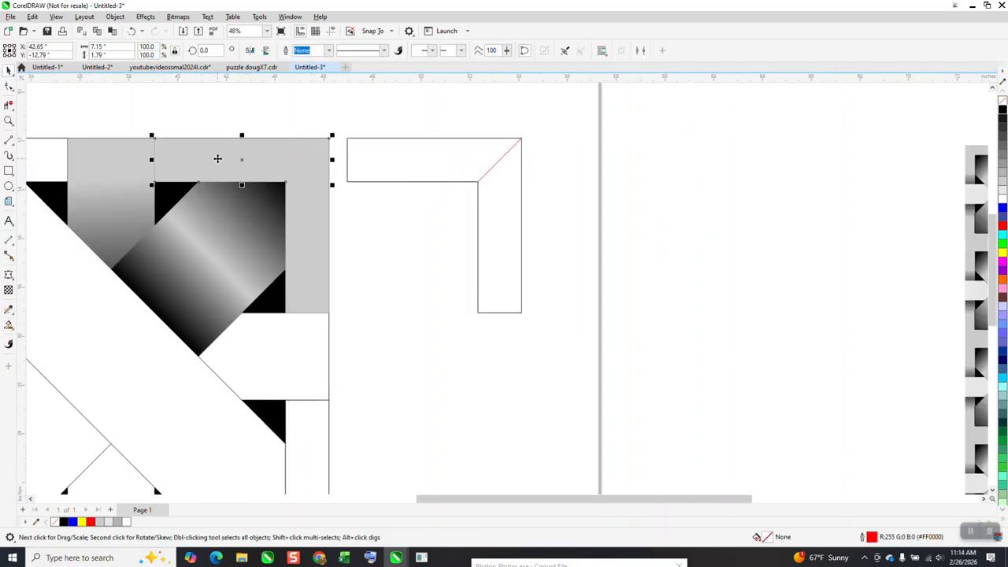
{"action": "left_click", "coordinate": [13, 333]}
{"action": "left_click", "coordinate": [44, 324]}
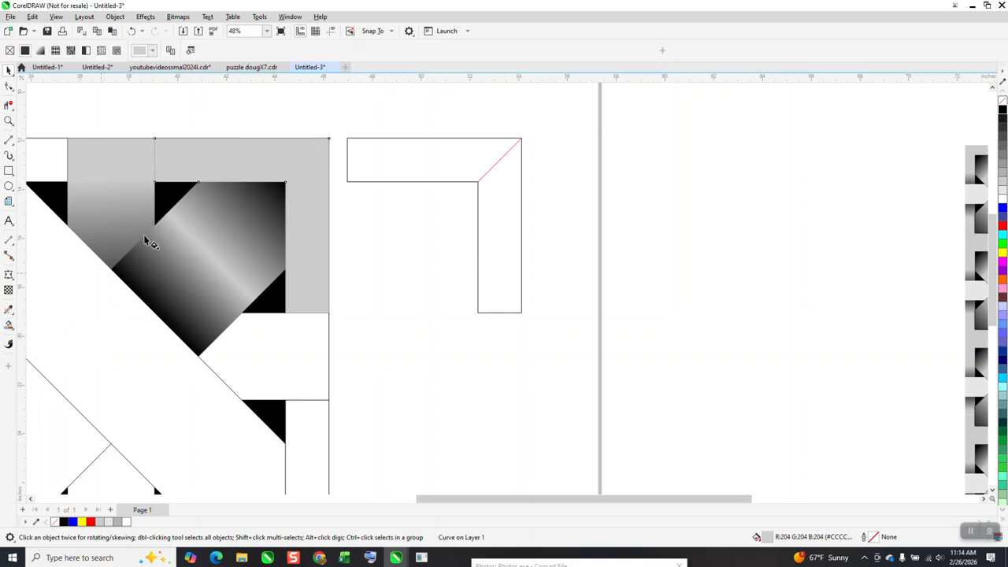
{"action": "left_click_drag", "start_coordinate": [228, 155], "coordinate": [112, 156]}
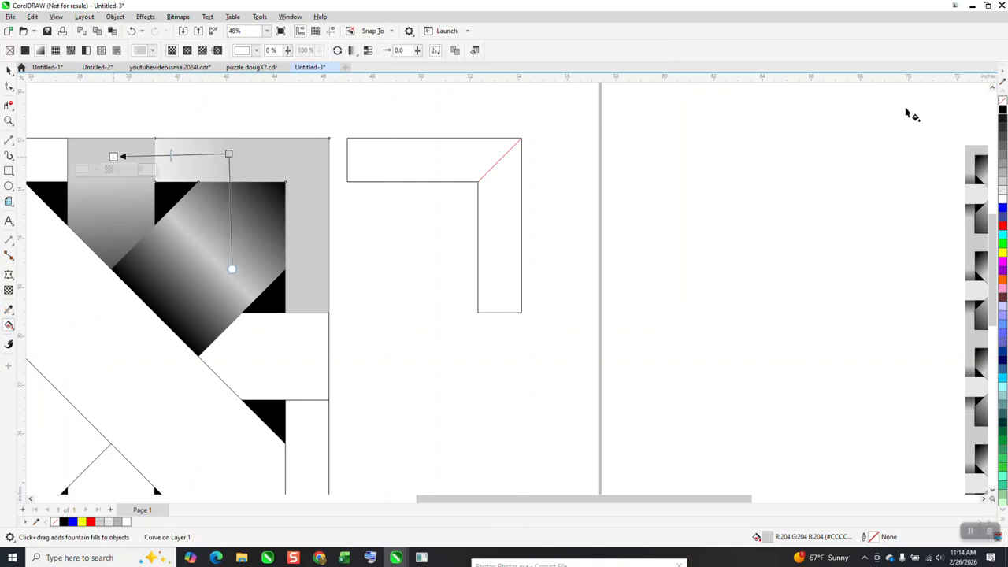
{"action": "left_click_drag", "start_coordinate": [1000, 113], "coordinate": [113, 157]}
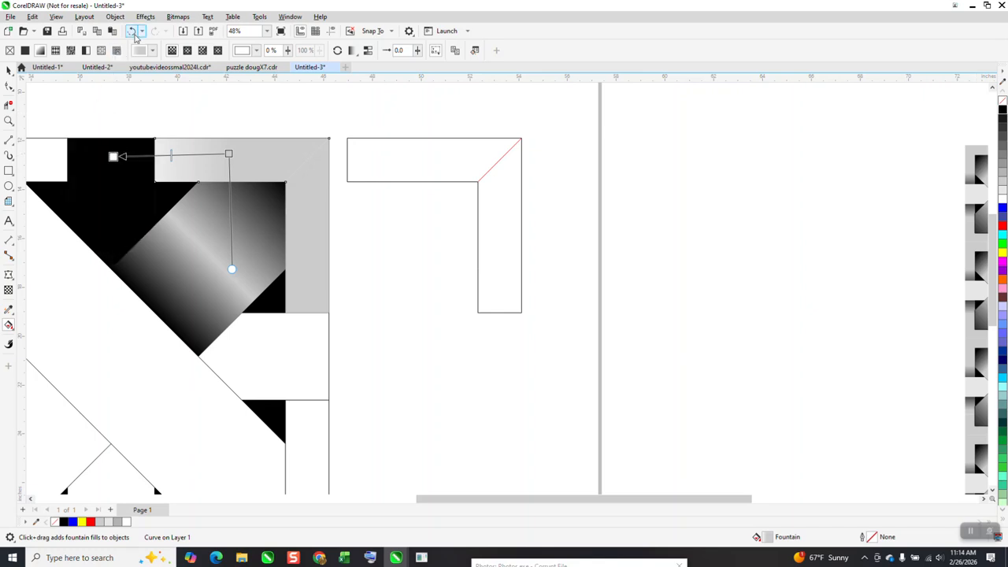
{"action": "left_click", "coordinate": [131, 31]}
{"action": "left_click_drag", "start_coordinate": [1002, 113], "coordinate": [114, 156]}
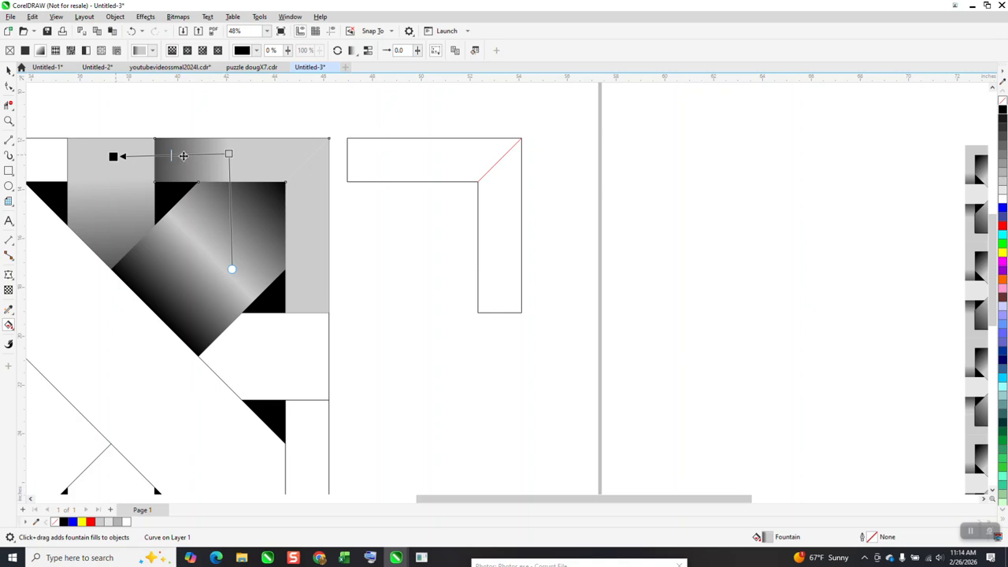
{"action": "left_click_drag", "start_coordinate": [170, 157], "coordinate": [154, 157]}
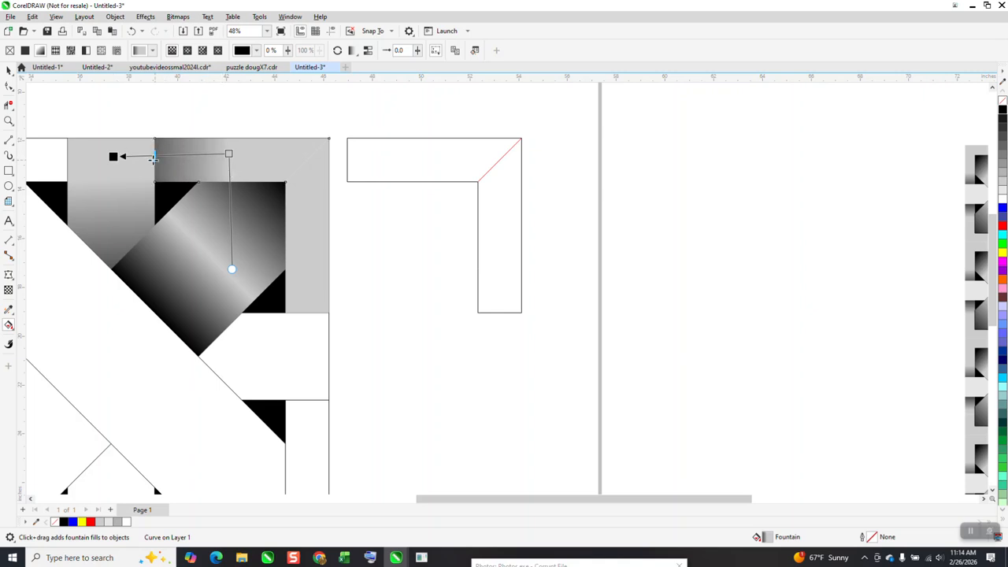
Give the vertical frame piece a light gray to black fountain fill darkening downward, starting the fade about midway along the piece.
{"action": "left_click", "coordinate": [318, 190]}
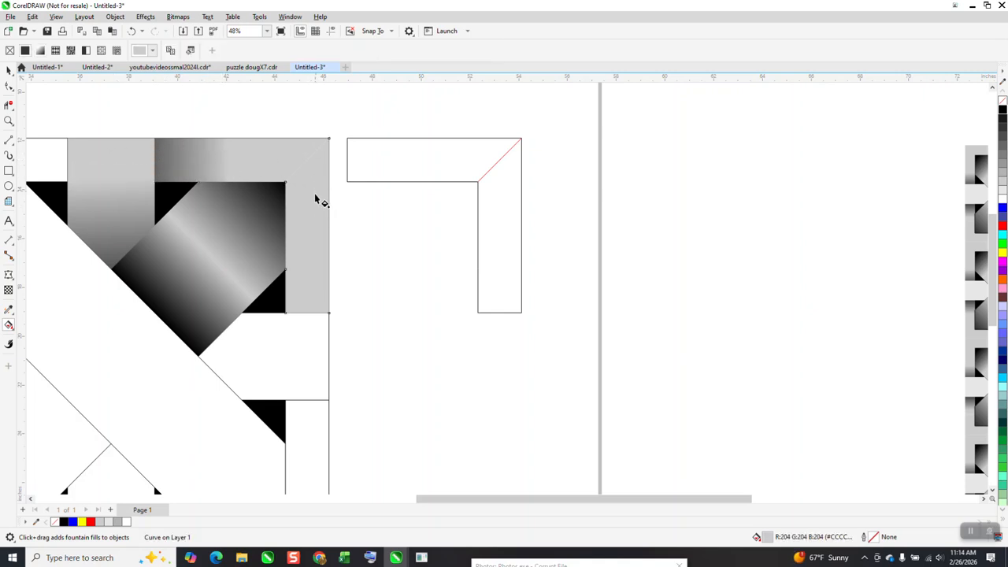
{"action": "left_click_drag", "start_coordinate": [314, 191], "coordinate": [307, 353]}
{"action": "left_click_drag", "start_coordinate": [998, 111], "coordinate": [313, 356]}
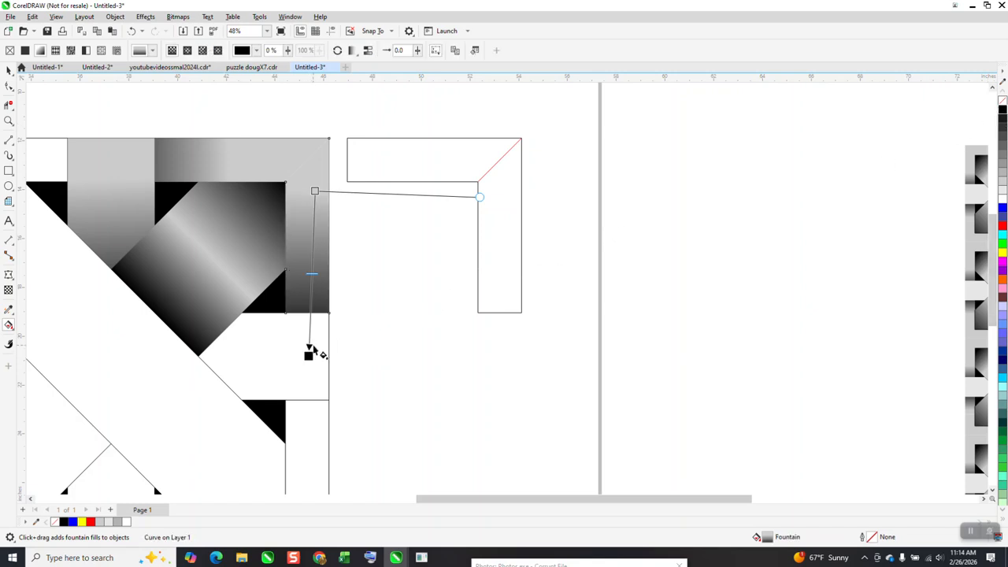
{"action": "left_click_drag", "start_coordinate": [315, 191], "coordinate": [309, 251]}
Shorten the horizontal frame piece's gradient by moving its light gray start node closer to the top vertical strip.
{"action": "left_click", "coordinate": [227, 163]}
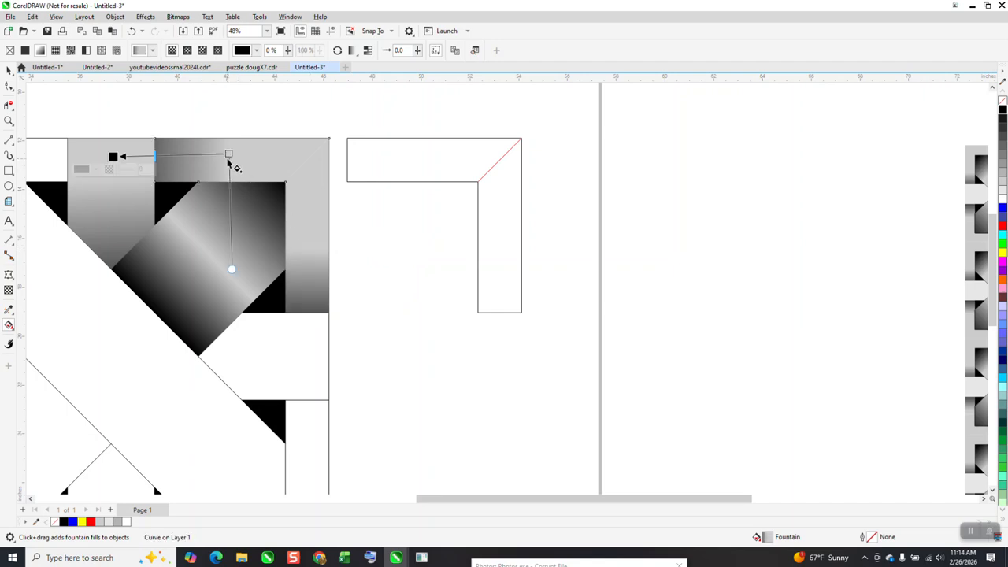
{"action": "left_click_drag", "start_coordinate": [229, 153], "coordinate": [217, 159]}
{"action": "left_click", "coordinate": [10, 70]}
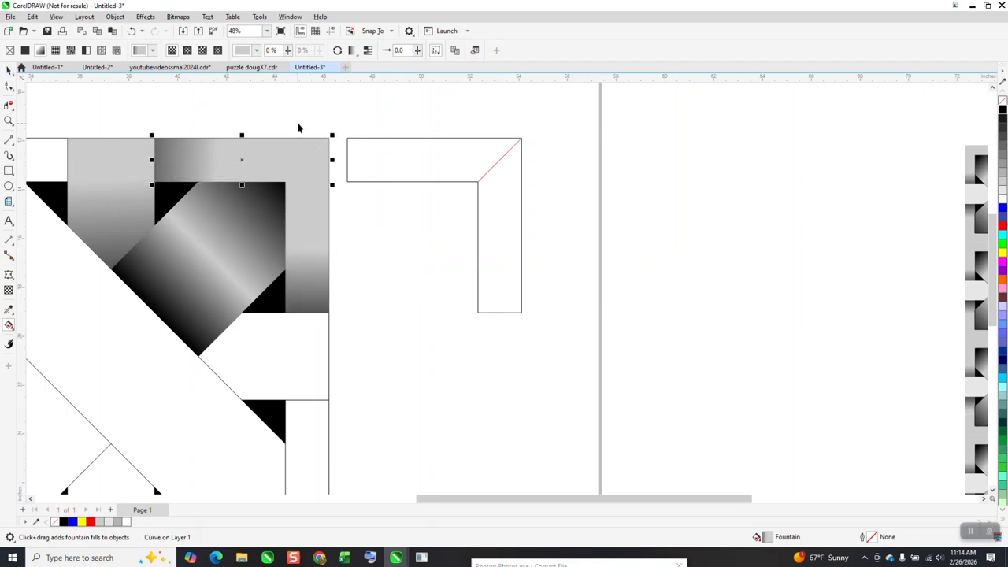
Group the two upper-right frame pieces with the top vertical strip.
{"action": "scroll", "coordinate": [323, 167], "scroll_direction": "down", "scroll_amount": 1}
{"action": "left_click", "coordinate": [343, 215]}
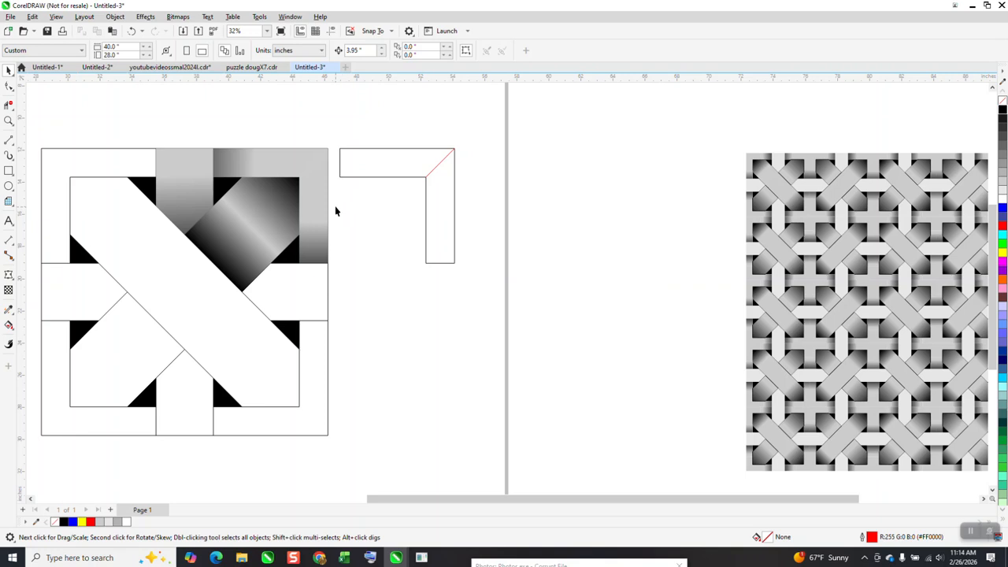
{"action": "left_click", "coordinate": [325, 209]}
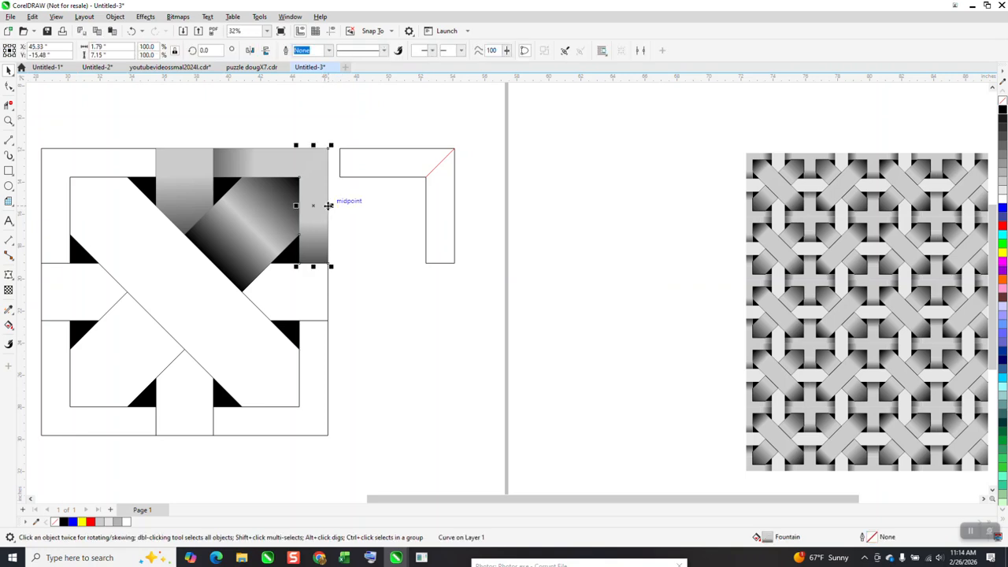
{"action": "left_click", "coordinate": [291, 166], "text": "shift"}
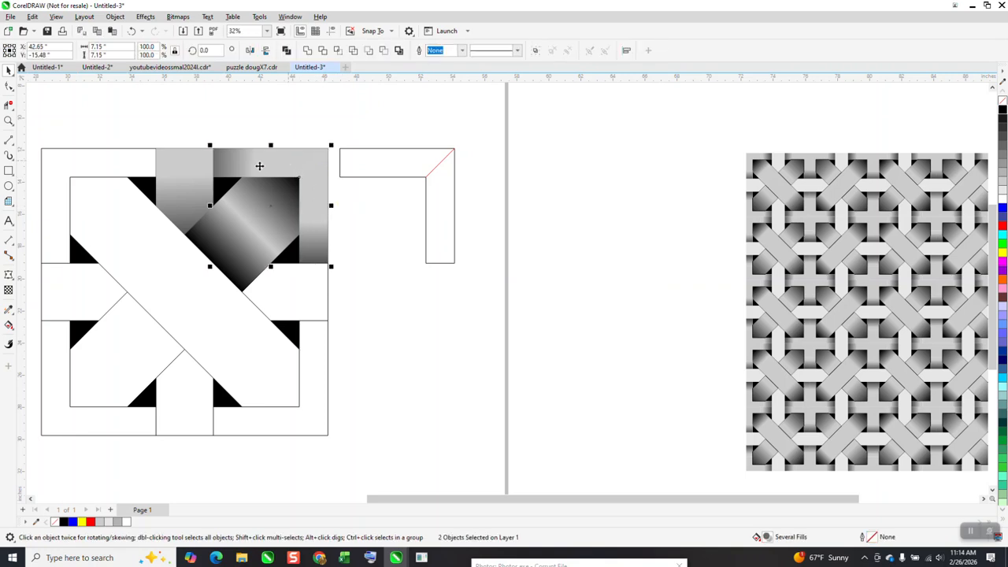
{"action": "left_click", "coordinate": [200, 174], "text": "shift"}
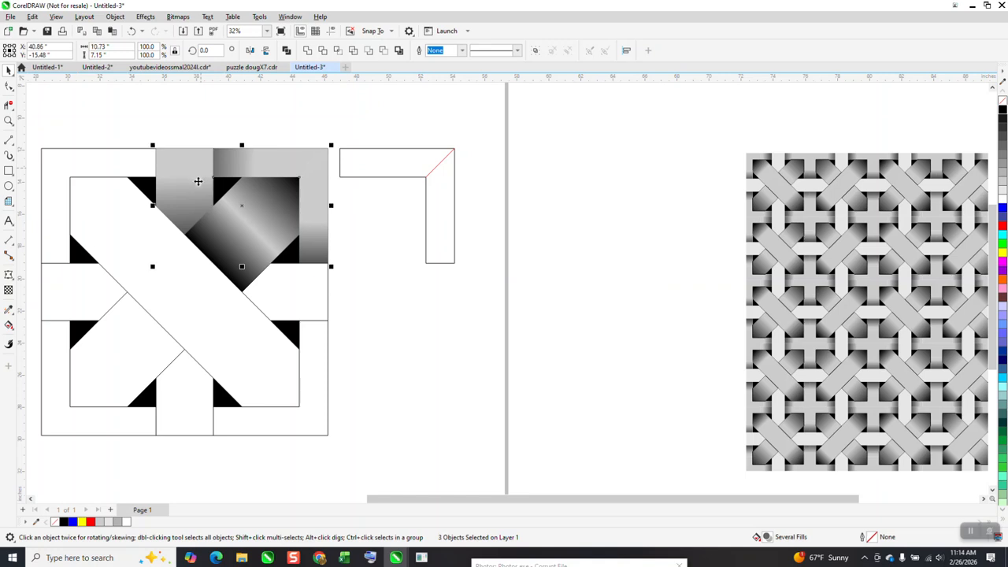
{"action": "key", "text": "ctrl+g"}
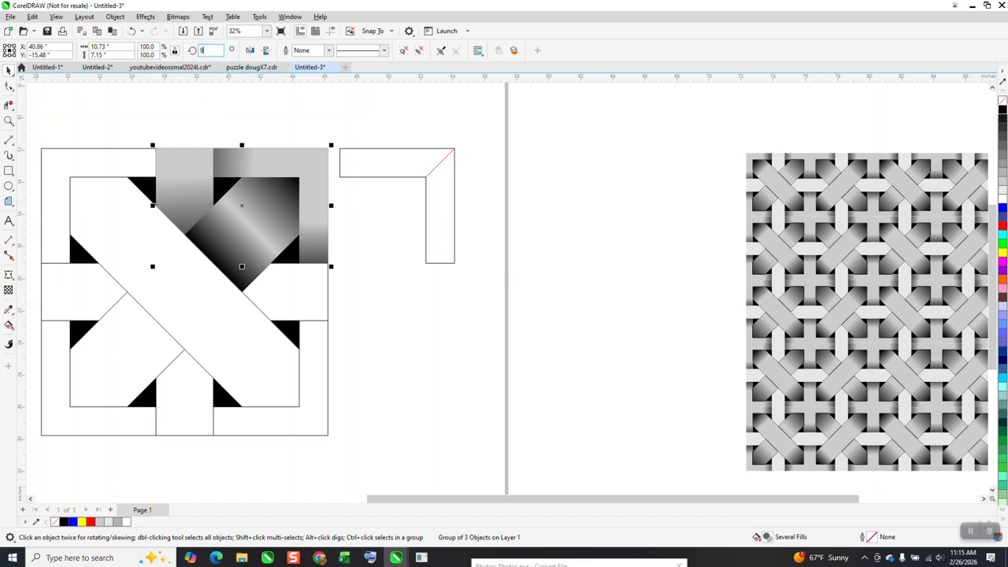
Make three copies of the grouped top strip and frame pieces, rotated in 90-degree increments around the tile's center.
{"action": "key", "text": "Return"}
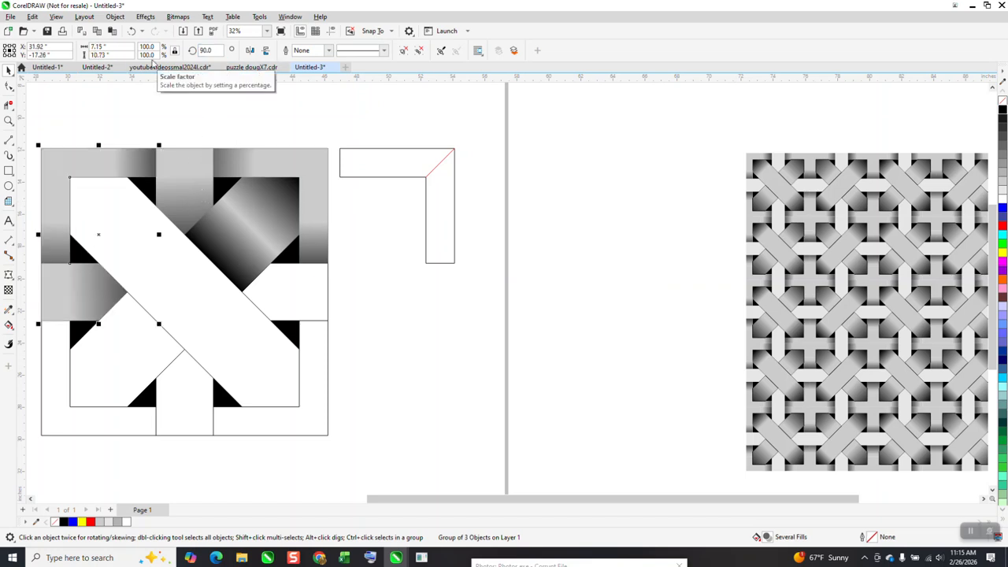
{"action": "key", "text": "ctrl+d"}
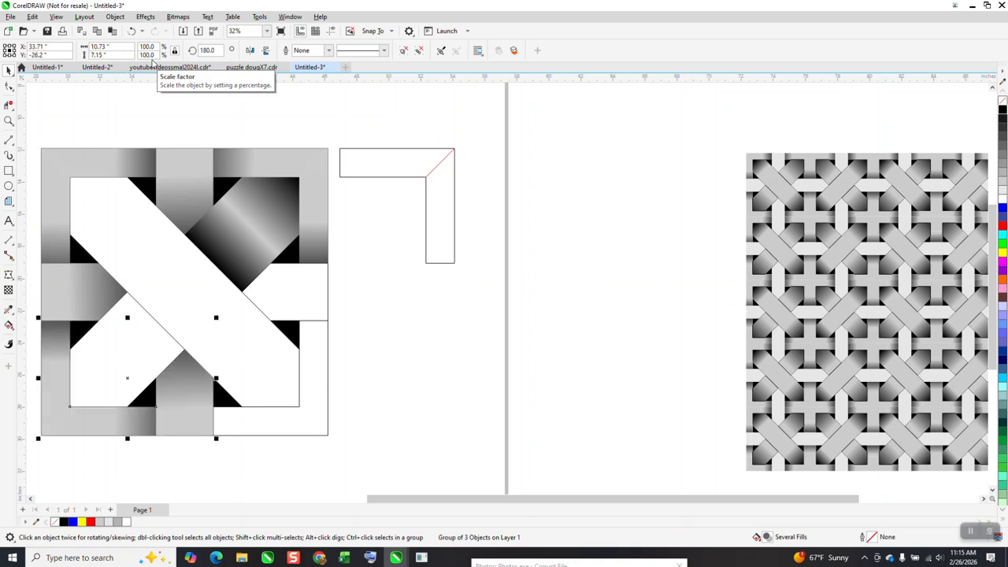
{"action": "key", "text": "ctrl+d"}
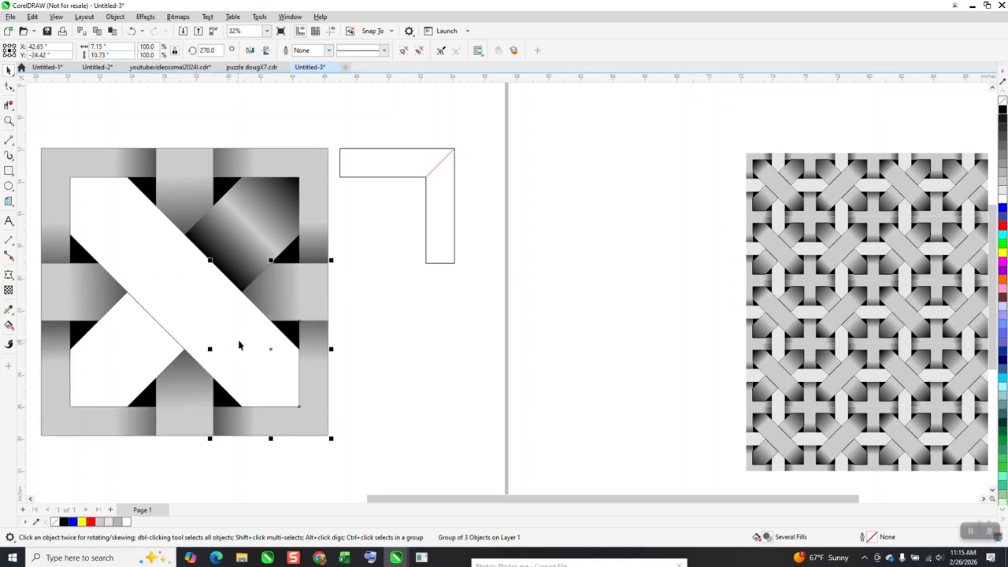
{"action": "left_click", "coordinate": [367, 267]}
Copy the shaded upper-right diagonal piece to the tile's lower-left corner by rotating it 180 degrees about the tile's center.
{"action": "left_click", "coordinate": [256, 245]}
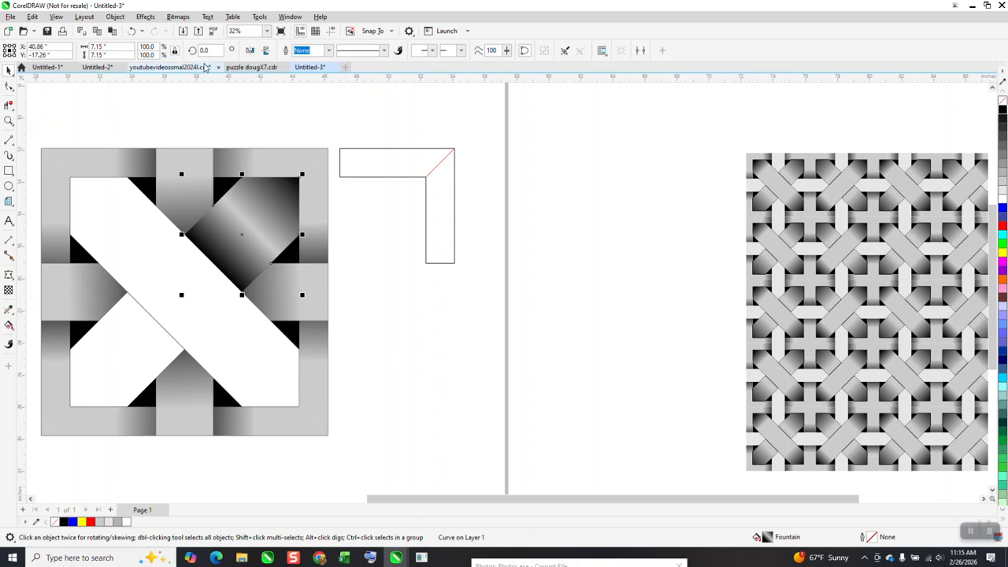
{"action": "type", "text": "180"}
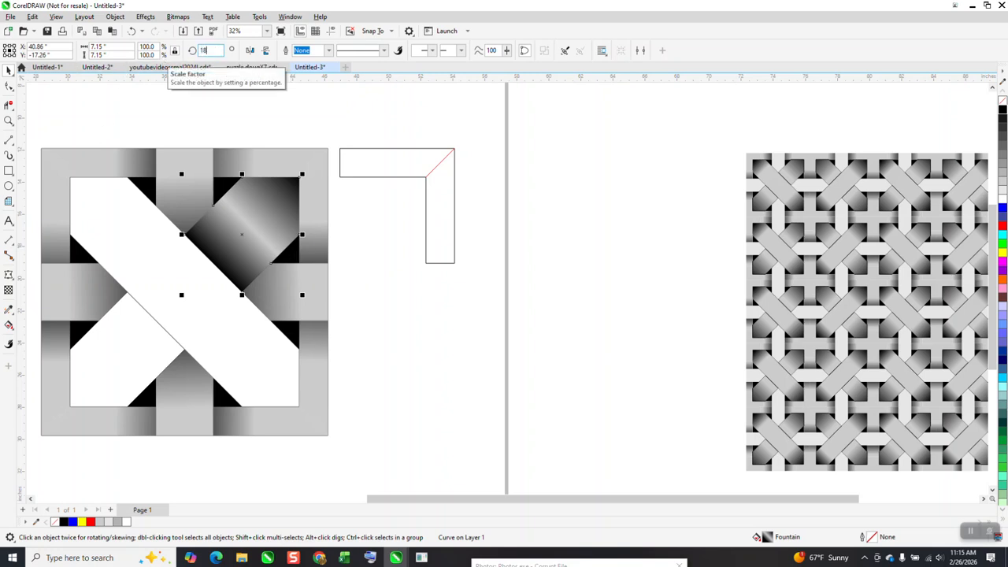
{"action": "key", "text": "Return"}
{"action": "left_click", "coordinate": [429, 351]}
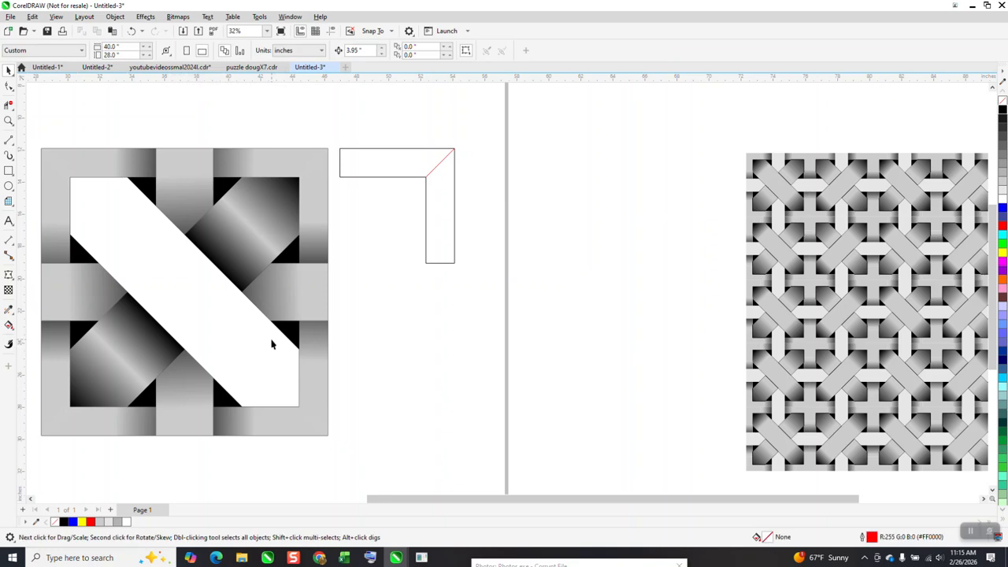
Fill the long white diagonal strip with solid light gray and no outline using Smart Fill.
{"action": "left_click", "coordinate": [253, 337]}
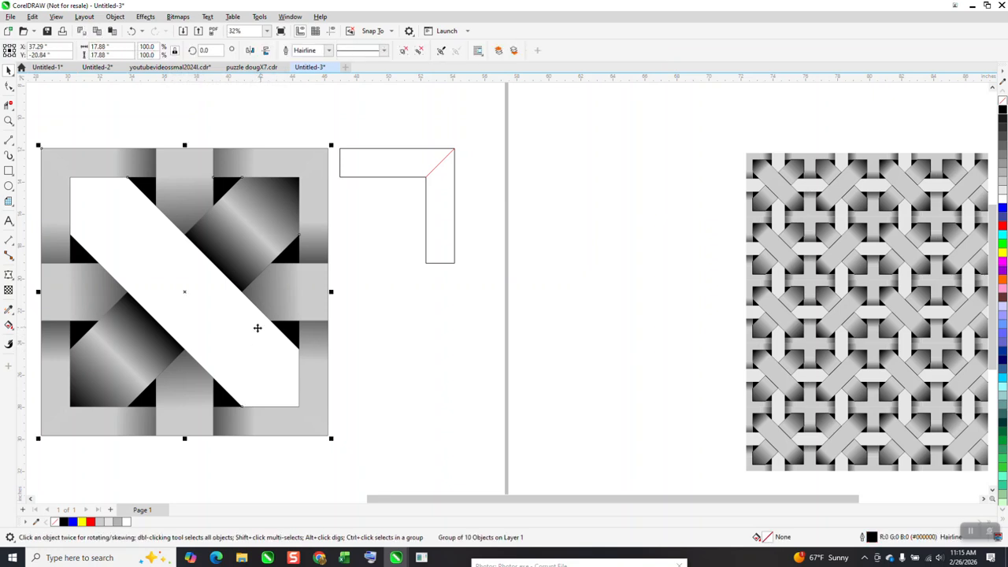
{"action": "left_click", "coordinate": [384, 246]}
{"action": "left_click", "coordinate": [172, 260]}
{"action": "left_click", "coordinate": [12, 329]}
{"action": "left_click", "coordinate": [46, 337]}
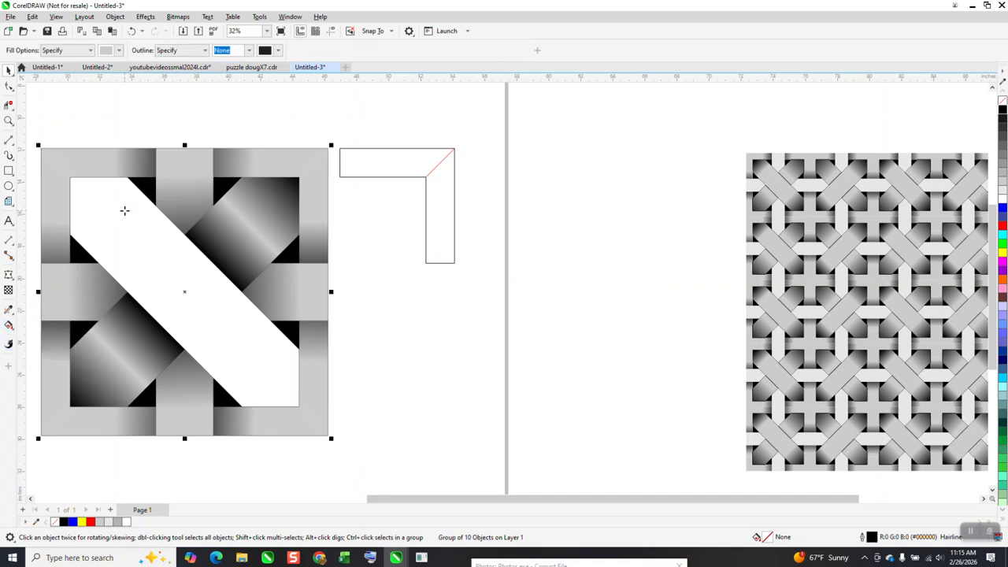
{"action": "left_click", "coordinate": [172, 279]}
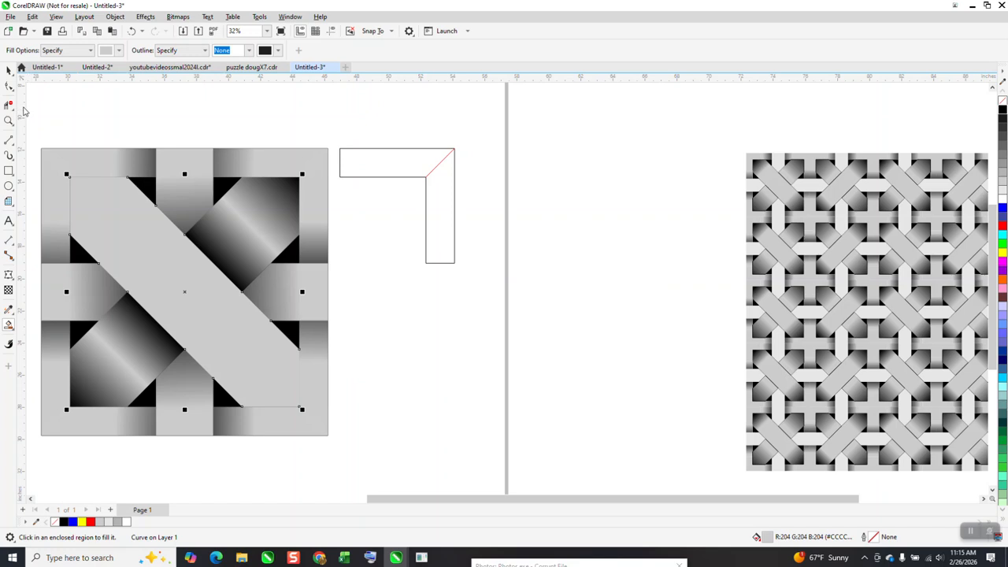
Give the long diagonal strip a linear fountain fill from light gray at its upper-left end to black at its lower-right end.
{"action": "left_click", "coordinate": [14, 330]}
{"action": "left_click", "coordinate": [38, 325]}
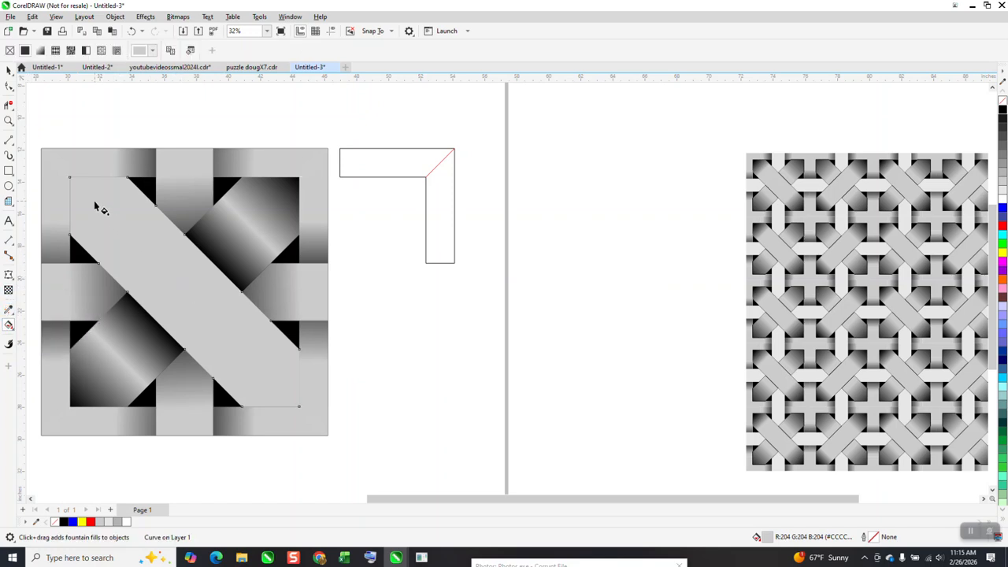
{"action": "left_click_drag", "start_coordinate": [74, 182], "coordinate": [294, 402]}
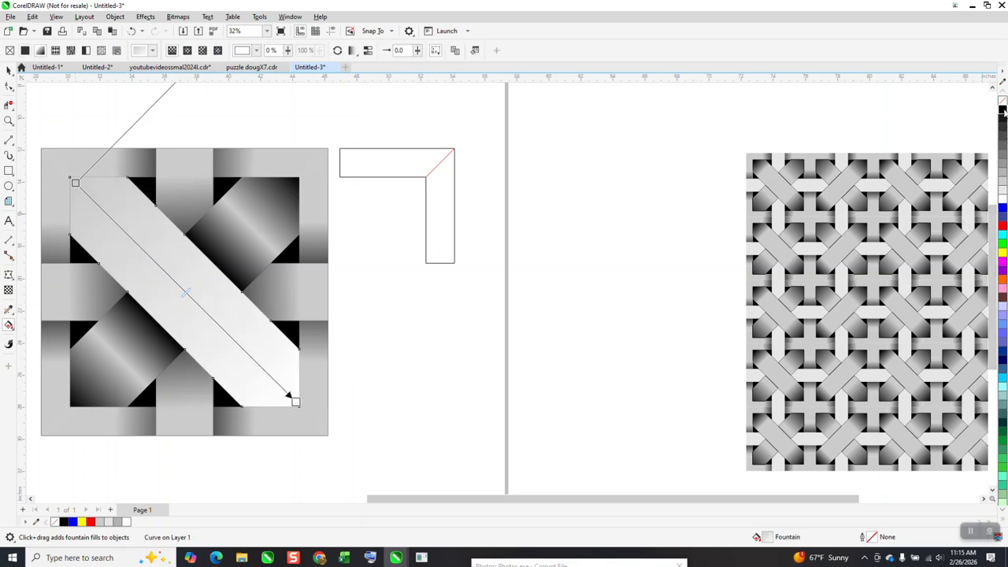
{"action": "left_click_drag", "start_coordinate": [299, 403], "coordinate": [296, 401]}
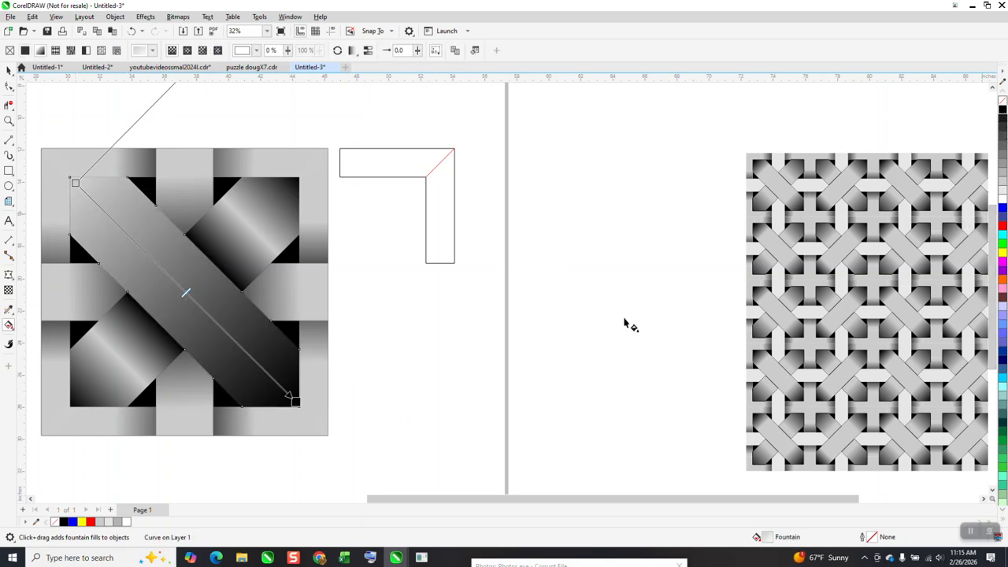
{"action": "left_click_drag", "start_coordinate": [432, 136], "coordinate": [73, 182]}
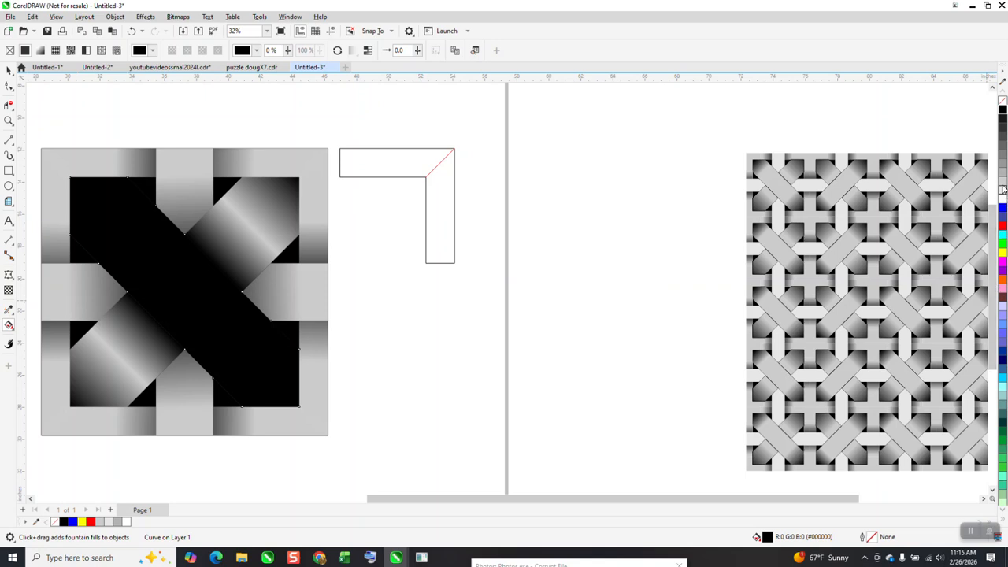
{"action": "left_click_drag", "start_coordinate": [1002, 184], "coordinate": [187, 299]}
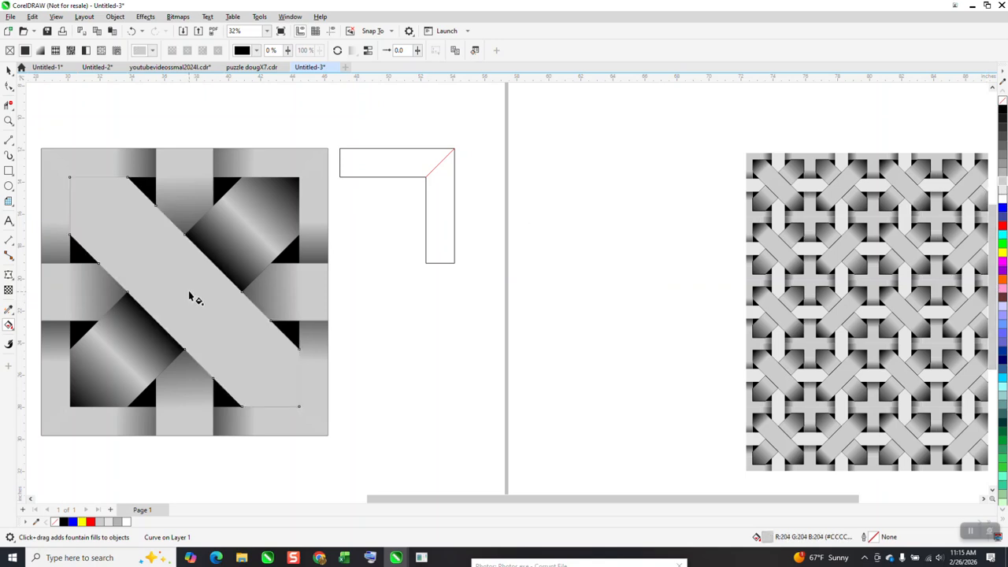
{"action": "left_click", "coordinate": [131, 31]}
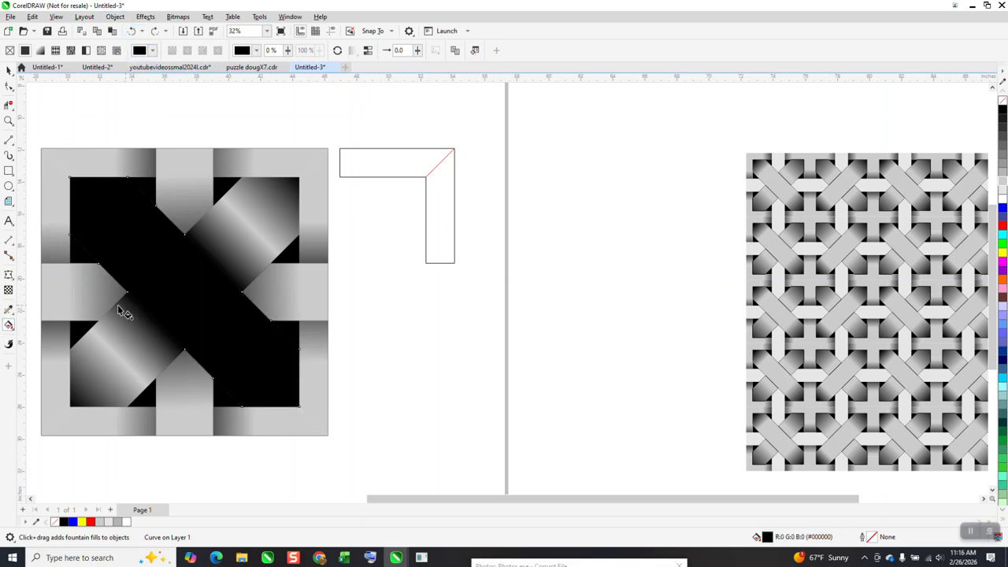
{"action": "left_click", "coordinate": [8, 325]}
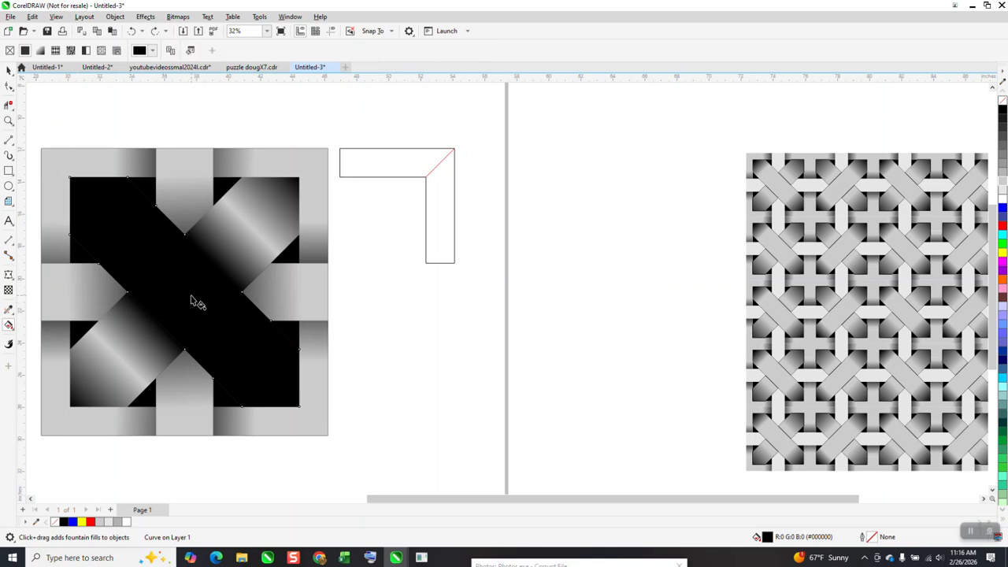
{"action": "left_click_drag", "start_coordinate": [191, 295], "coordinate": [193, 296]}
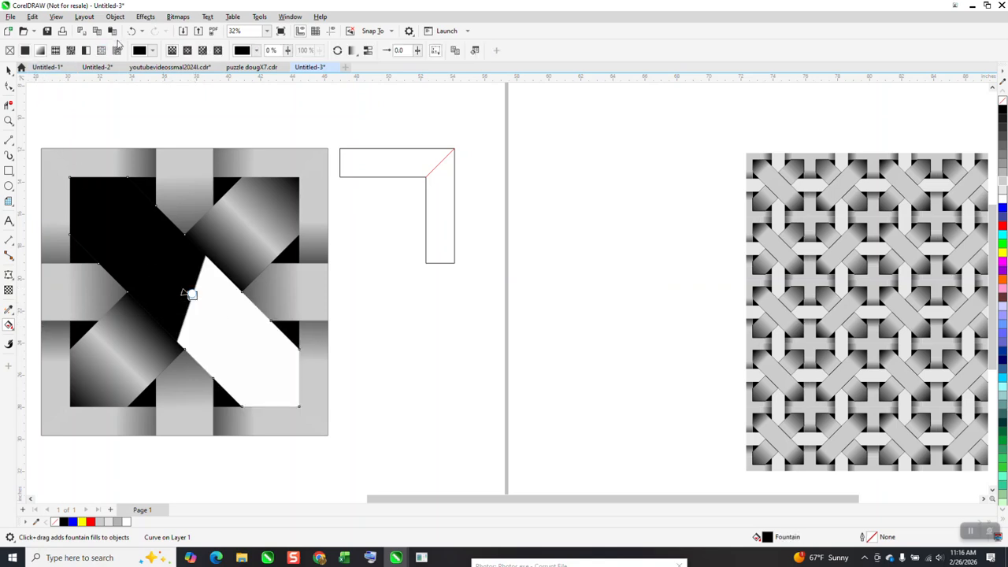
{"action": "left_click", "coordinate": [132, 32]}
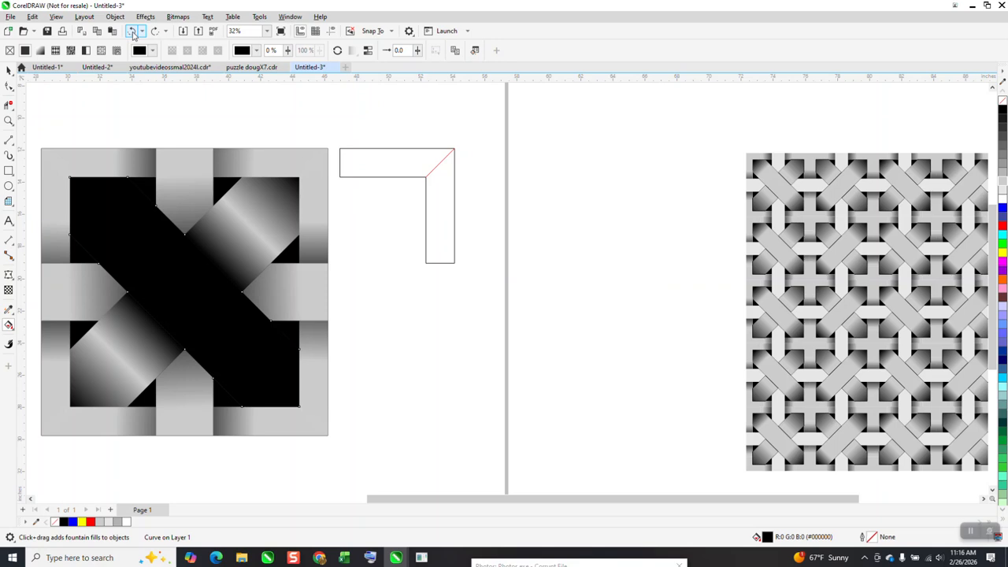
{"action": "left_click", "coordinate": [133, 31]}
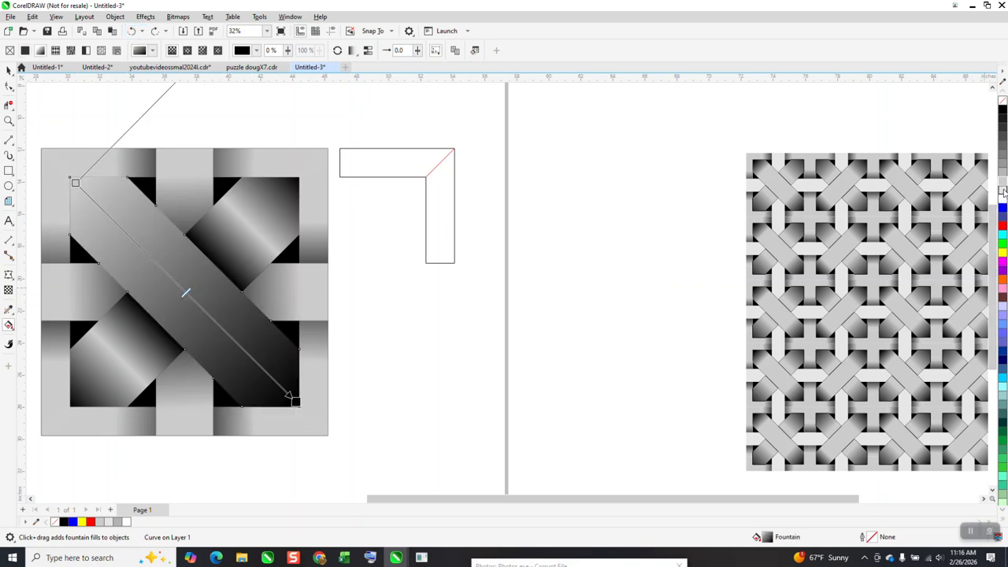
Make the diagonal strip's gradient black at both ends with a centered light gray node, stretching the end nodes slightly beyond the strip.
{"action": "left_click", "coordinate": [194, 302]}
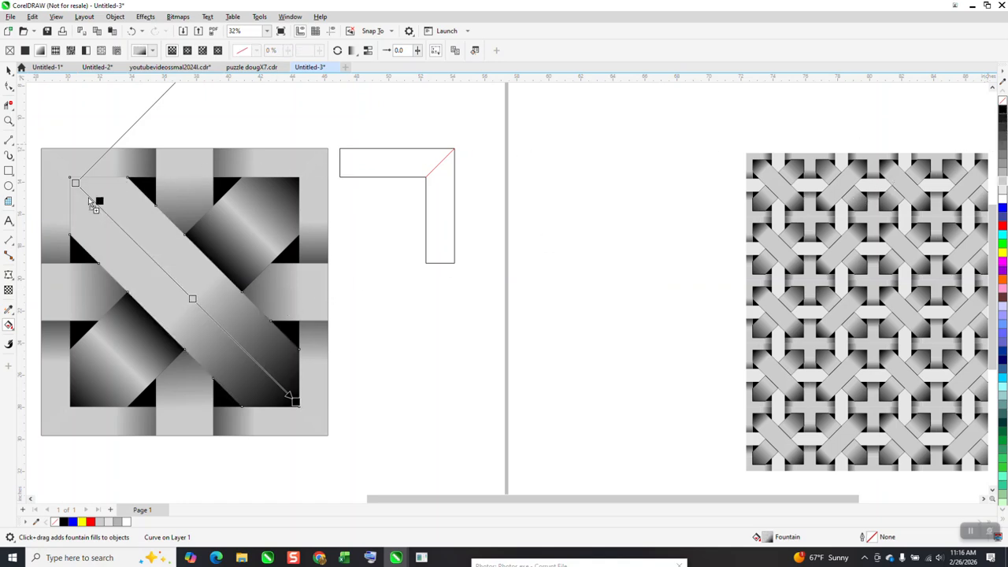
{"action": "left_click_drag", "start_coordinate": [77, 182], "coordinate": [76, 183]}
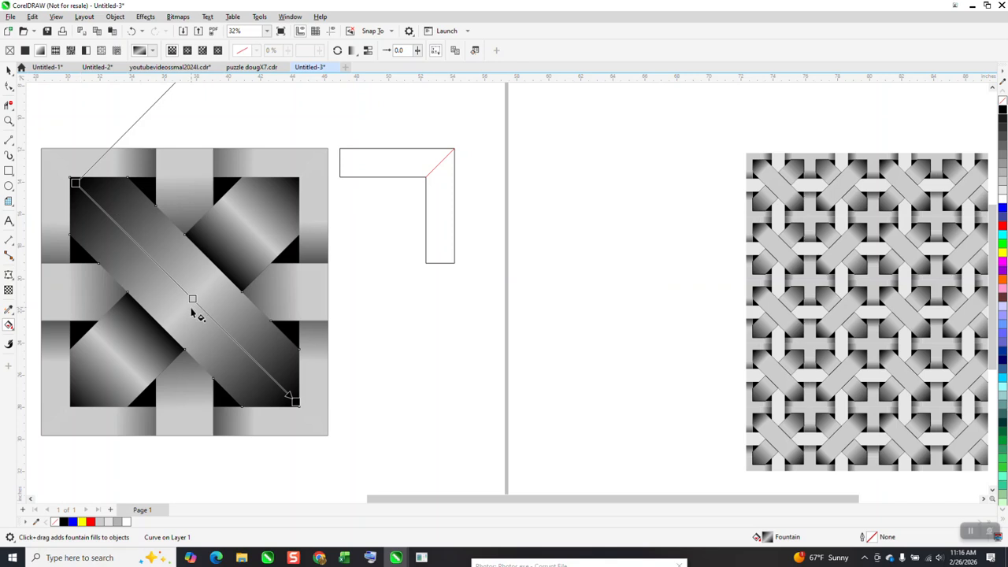
{"action": "mouse_move", "coordinate": [193, 300]}
{"action": "left_mouse_down"}
{"action": "mouse_move", "coordinate": [176, 281]}
{"action": "mouse_move", "coordinate": [181, 288]}
{"action": "left_mouse_up"}
{"action": "left_click_drag", "start_coordinate": [299, 405], "coordinate": [312, 420]}
{"action": "left_click_drag", "start_coordinate": [75, 182], "coordinate": [68, 167]}
Delete the leftover L-shaped outline beside the tile.
{"action": "left_click", "coordinate": [10, 72]}
{"action": "scroll", "coordinate": [346, 199], "scroll_direction": "down", "scroll_amount": 1}
{"action": "left_click", "coordinate": [369, 168]}
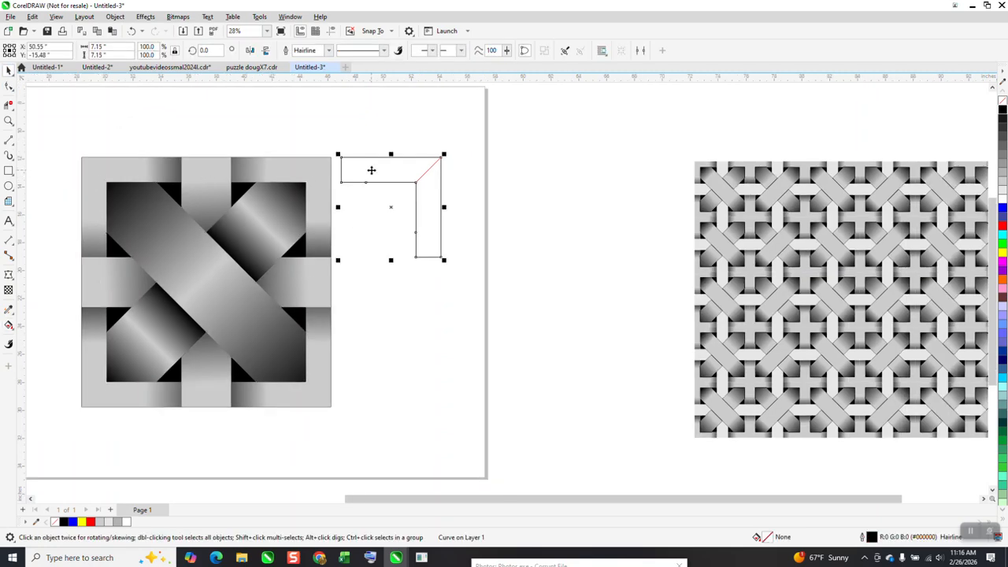
{"action": "key", "text": "Delete"}
{"action": "scroll", "coordinate": [521, 232], "scroll_direction": "down", "scroll_amount": 2}
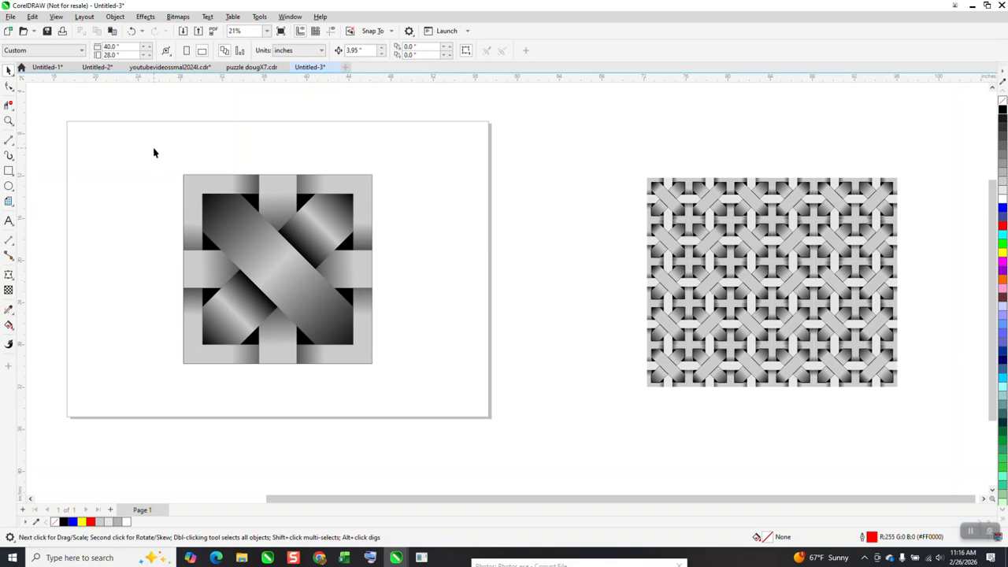
{"action": "left_click_drag", "start_coordinate": [343, 396], "coordinate": [461, 413]}
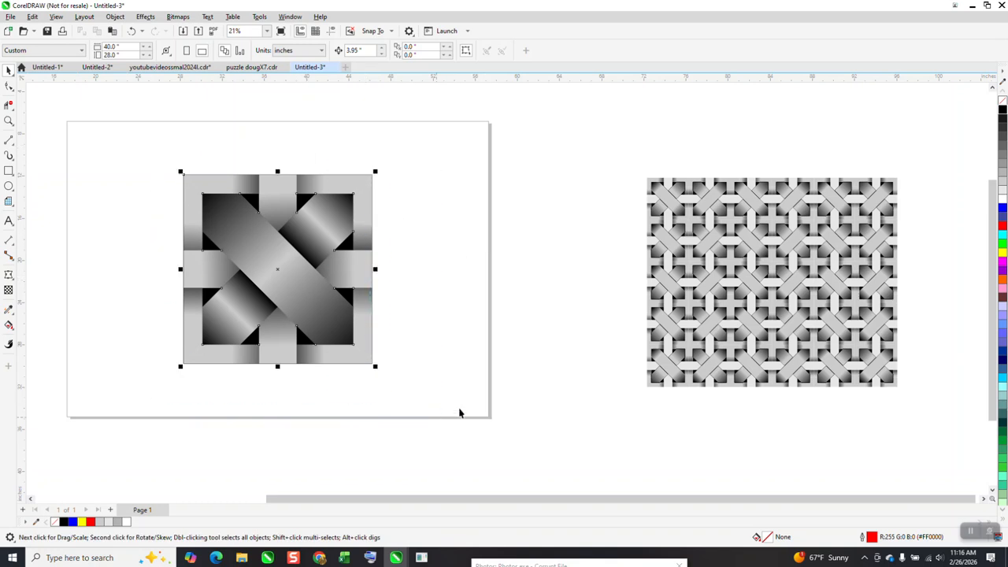
{"action": "right_click", "coordinate": [1001, 112]}
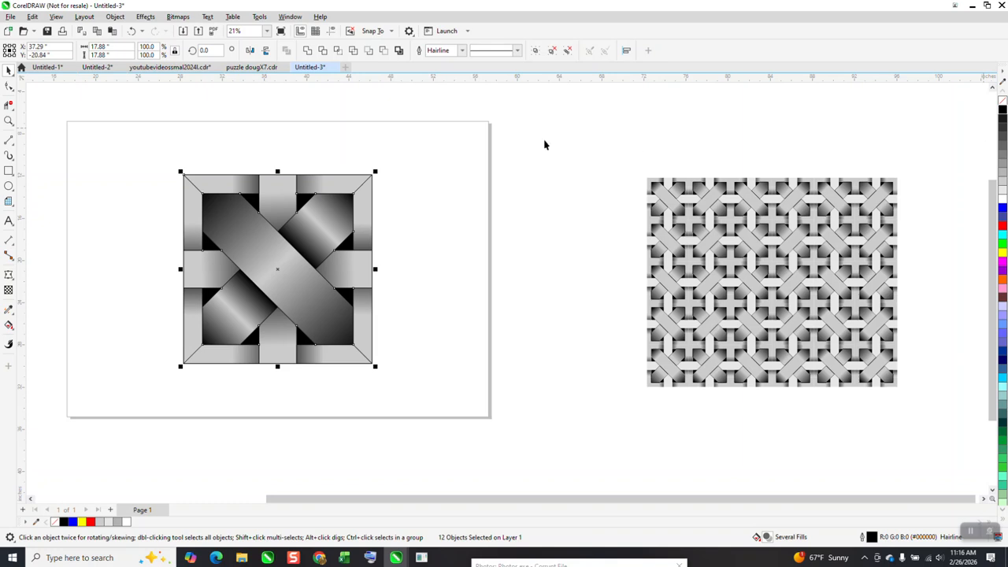
{"action": "left_click", "coordinate": [9, 105]}
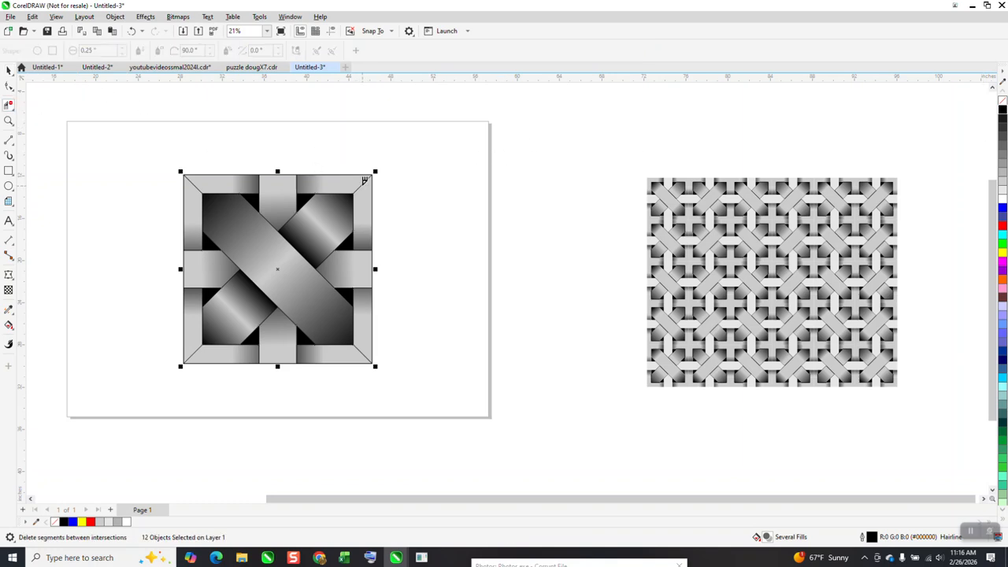
{"action": "left_click", "coordinate": [365, 181]}
{"action": "left_click", "coordinate": [132, 30]}
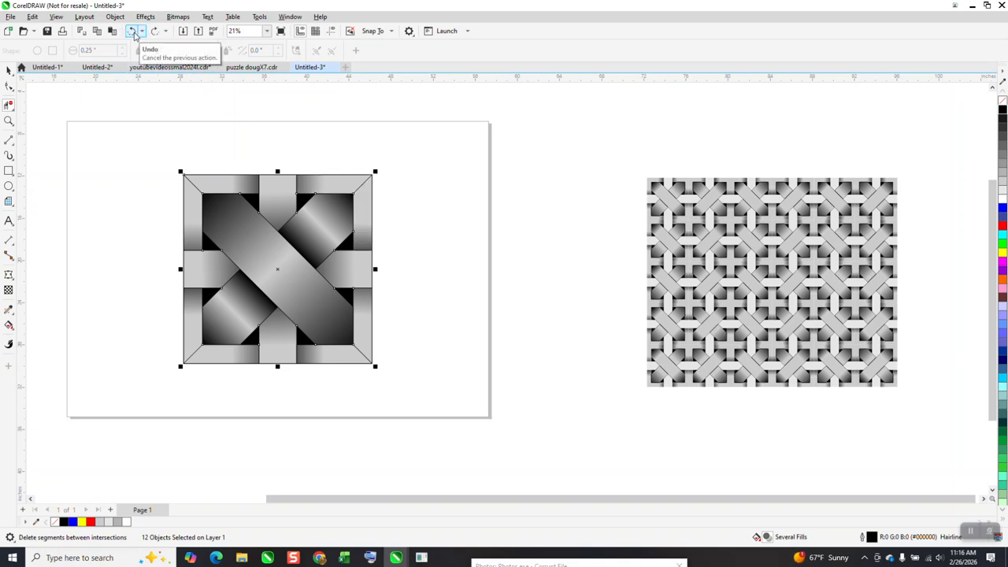
{"action": "left_click", "coordinate": [133, 32]}
Group all the tile's pieces and proportionally resize the group to 4 inches wide.
{"action": "left_click", "coordinate": [9, 69]}
{"action": "left_click_drag", "start_coordinate": [148, 146], "coordinate": [448, 415]}
{"action": "key", "text": "ctrl+g"}
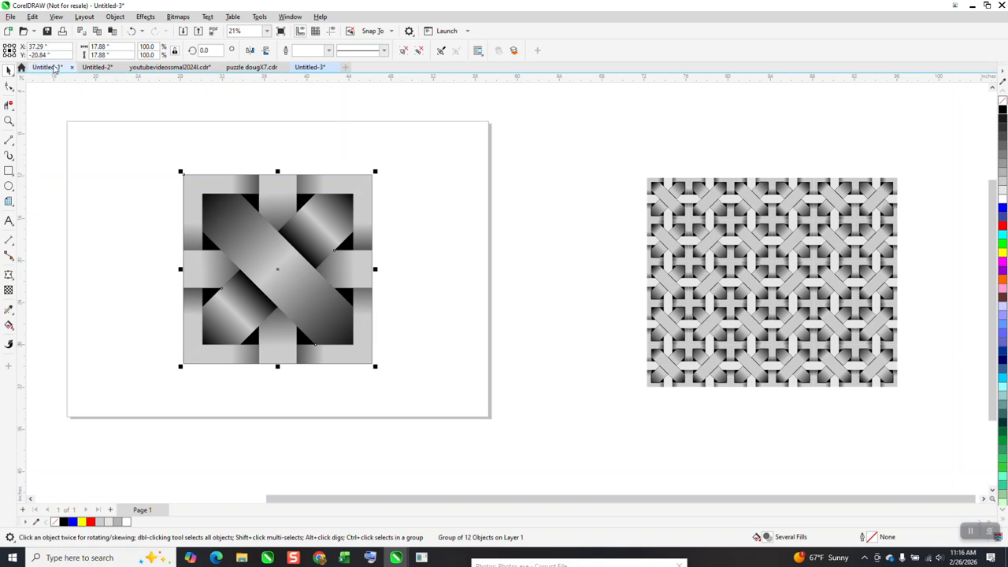
{"action": "left_click_drag", "start_coordinate": [112, 47], "coordinate": [79, 55]}
{"action": "type", "text": "4"}
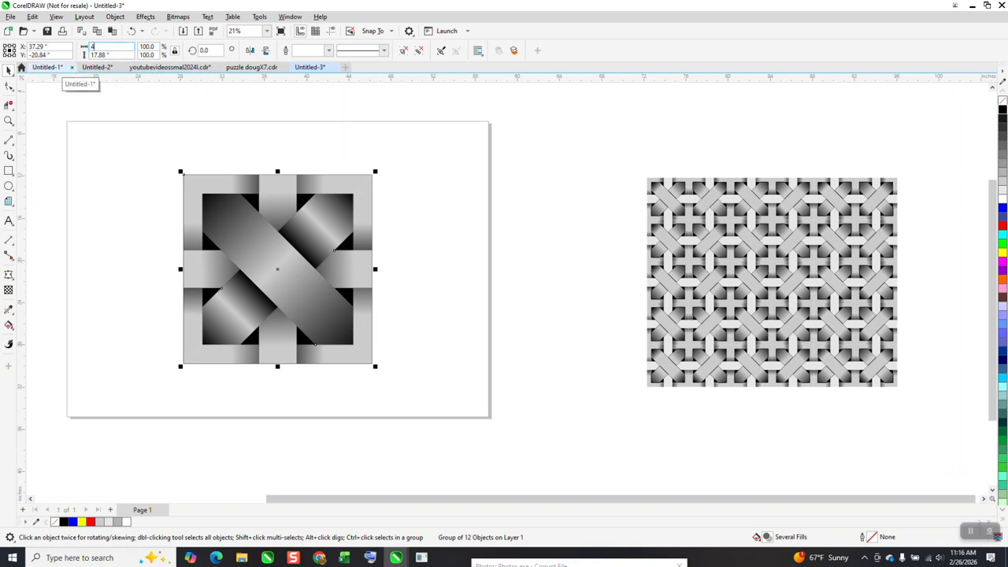
{"action": "key", "text": "Return"}
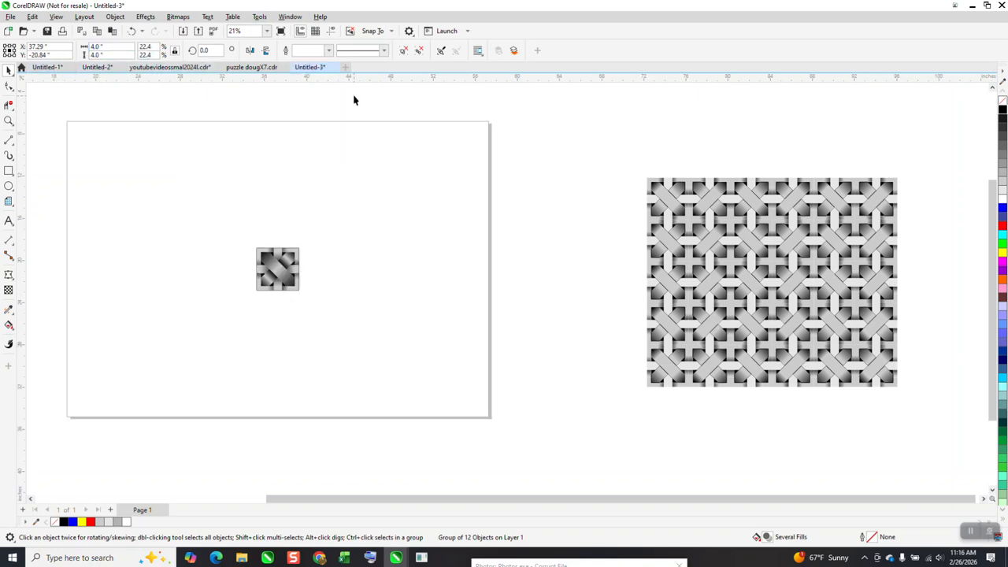
Set the nudge distance to 3.99 inches and move the tile near the page's top edge, left of center.
{"action": "left_click", "coordinate": [354, 99]}
{"action": "left_click_drag", "start_coordinate": [364, 53], "coordinate": [296, 66]}
{"action": "type", "text": "3"}
{"action": "left_click_drag", "start_coordinate": [226, 232], "coordinate": [316, 309]}
{"action": "left_click_drag", "start_coordinate": [287, 259], "coordinate": [180, 137]}
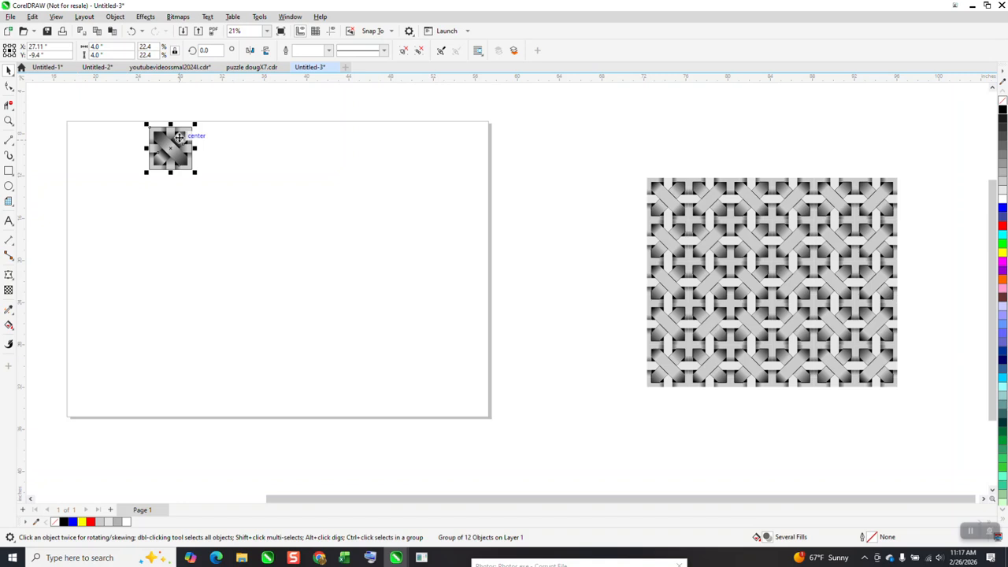
Add four copies of the tile to its right, spaced 3.99 inches apart, forming a horizontal row of five.
{"action": "key", "text": "ctrl+d"}
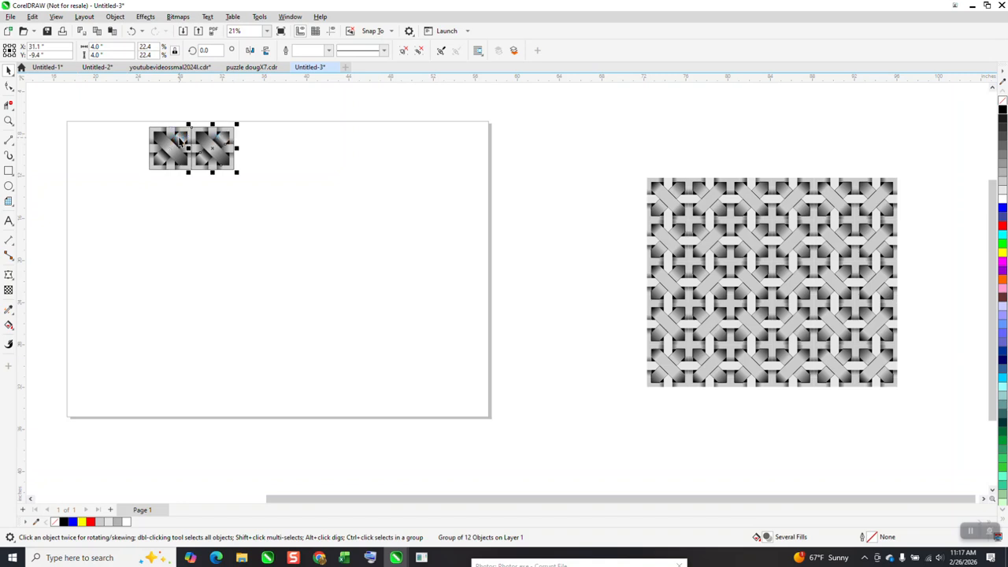
{"action": "key", "text": "ctrl+d"}
{"action": "key", "text": "ctrl+d"}
{"action": "key", "text": "ctrl+d"}
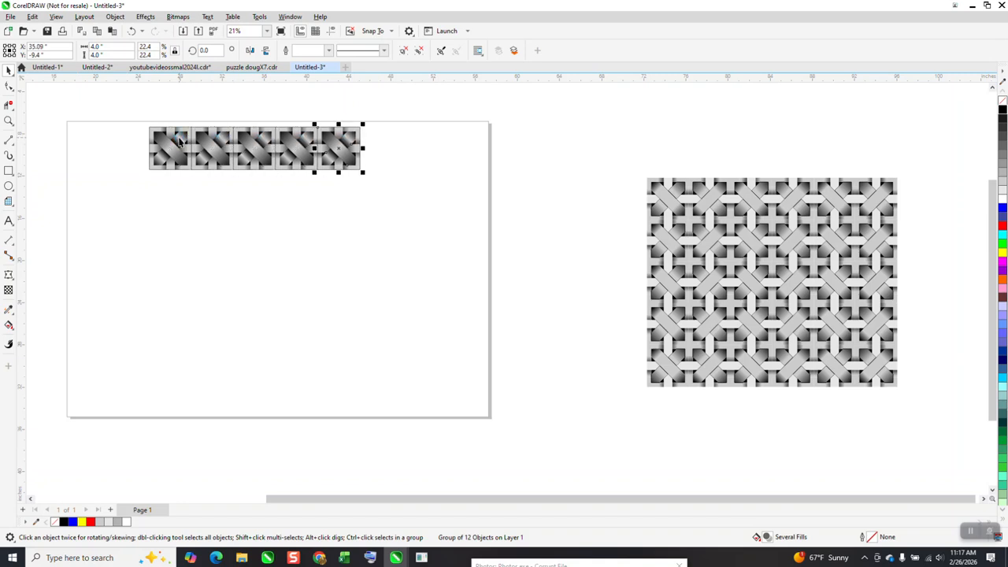
{"action": "left_click", "coordinate": [9, 118]}
{"action": "left_click_drag", "start_coordinate": [152, 123], "coordinate": [279, 219]}
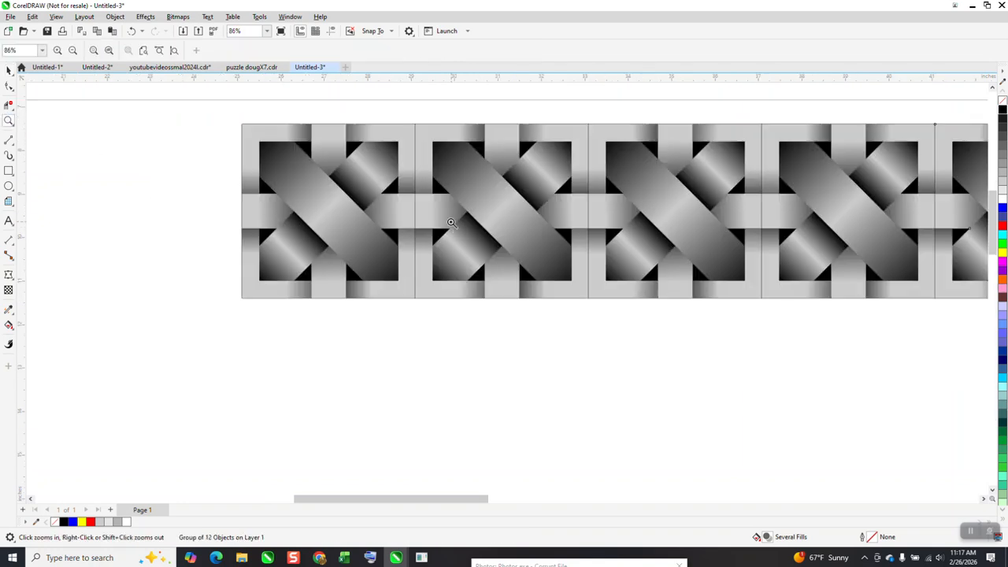
{"action": "scroll", "coordinate": [355, 223], "scroll_direction": "down", "scroll_amount": 2}
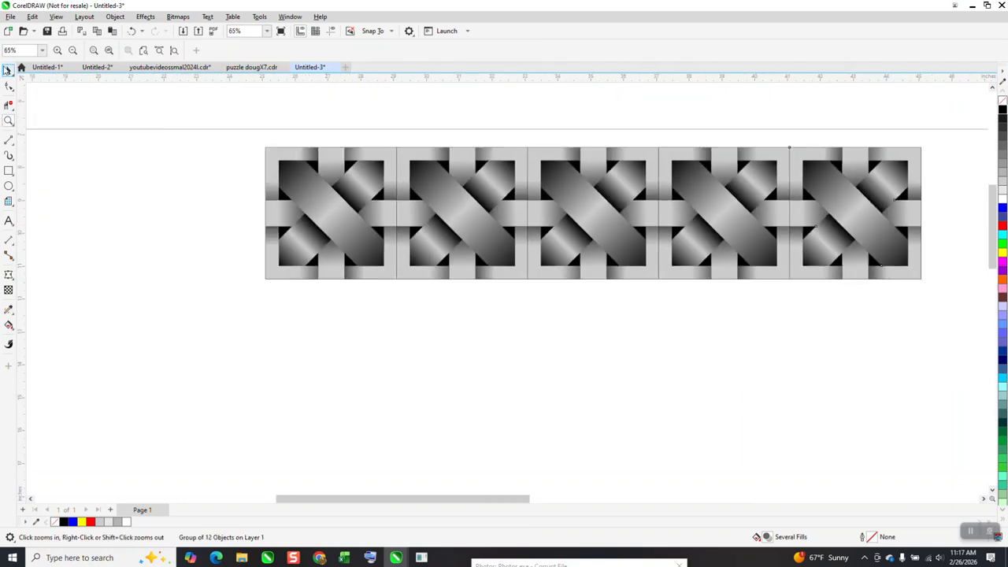
Select all five tiles in the row and remove their outlines.
{"action": "left_click", "coordinate": [6, 70]}
{"action": "left_click_drag", "start_coordinate": [218, 119], "coordinate": [947, 327]}
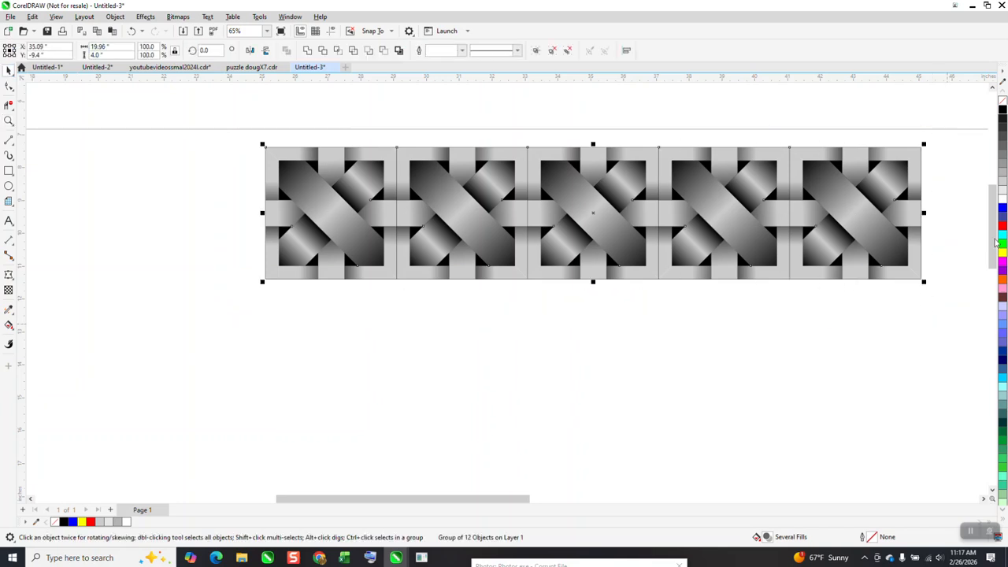
{"action": "right_click", "coordinate": [1002, 102]}
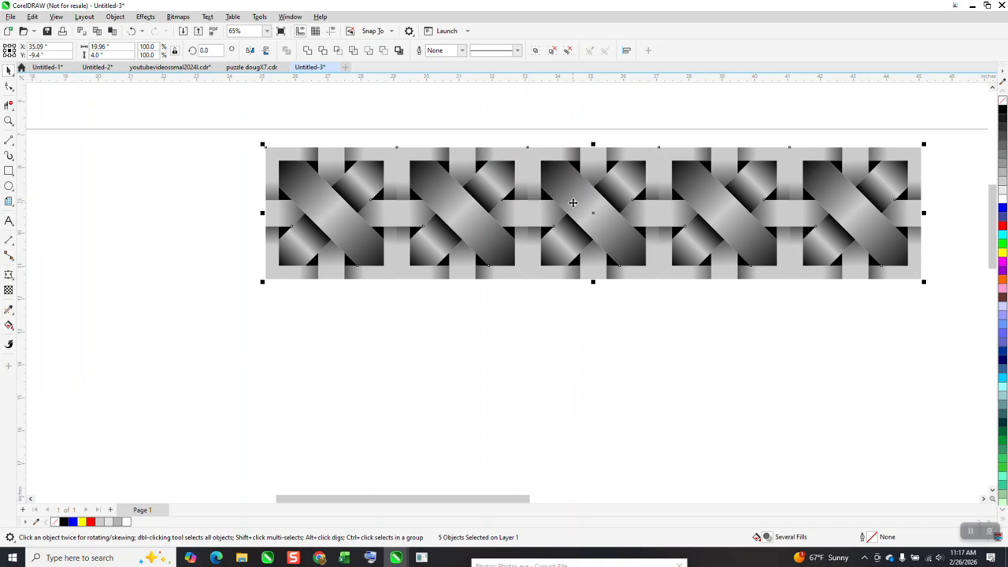
Add four copies of the five-tile row below it, spaced 3.99 inches apart, forming a five-by-five woven pattern.
{"action": "scroll", "coordinate": [378, 156], "scroll_direction": "down", "scroll_amount": 1}
{"action": "left_click_drag", "start_coordinate": [265, 134], "coordinate": [791, 296]}
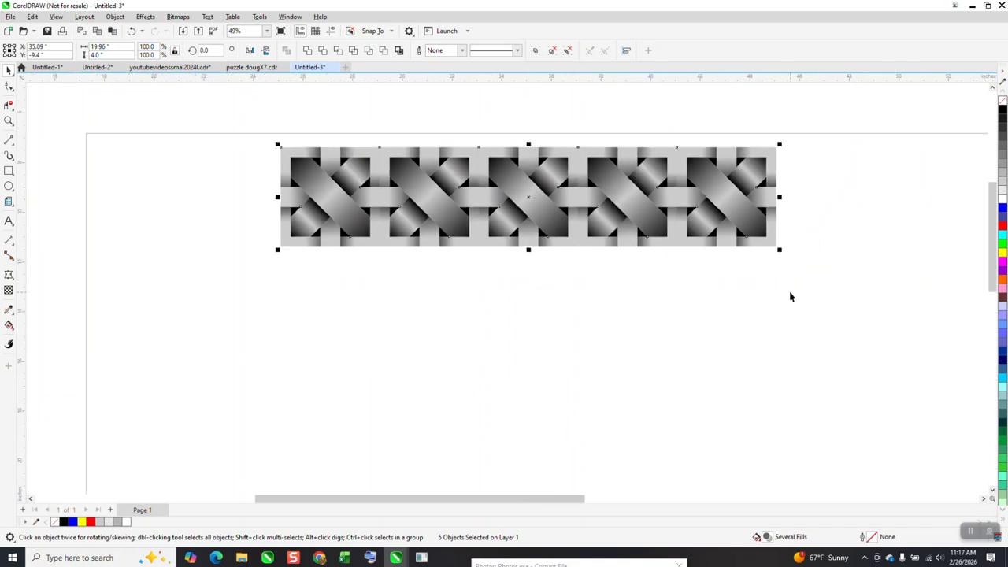
{"action": "key", "text": "ctrl+d"}
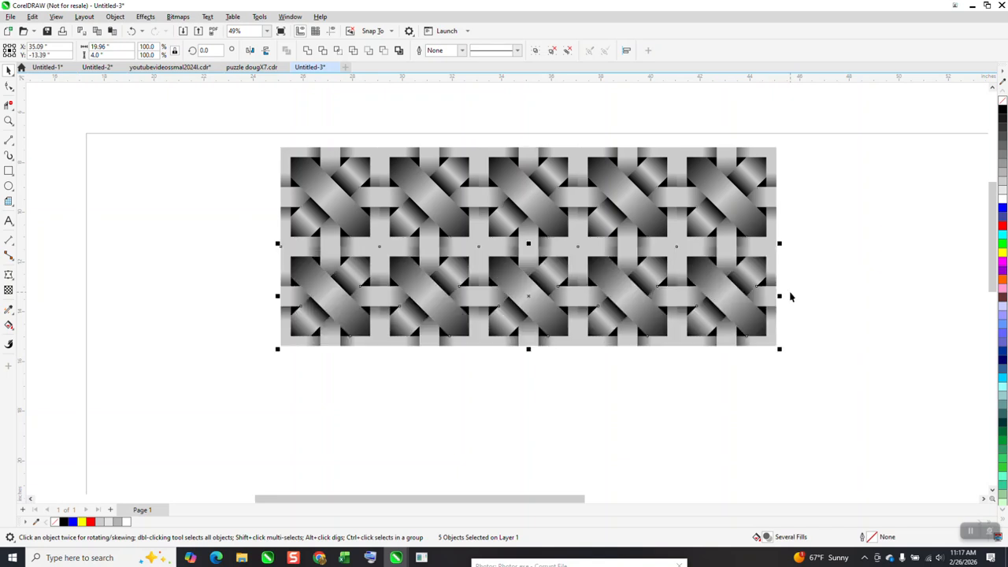
{"action": "key", "text": "ctrl+d"}
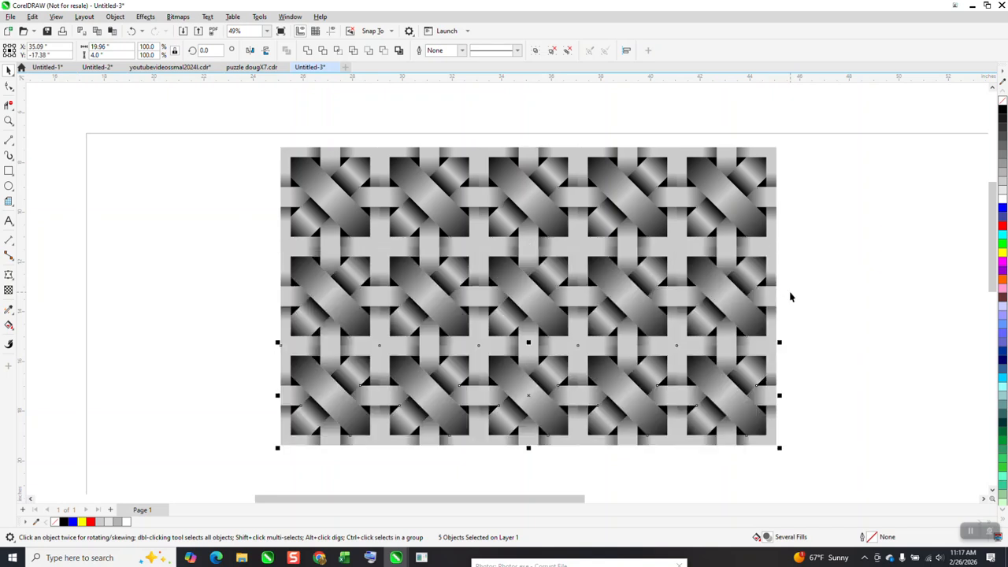
{"action": "key", "text": "ctrl+d"}
{"action": "key", "text": "ctrl+d"}
{"action": "scroll", "coordinate": [496, 298], "scroll_direction": "down", "scroll_amount": 1}
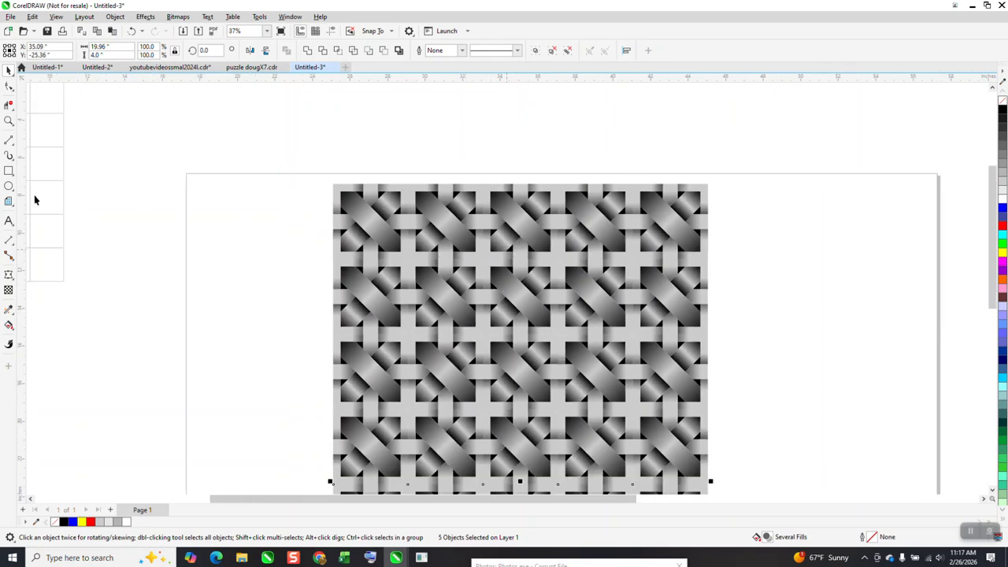
Examine the seams and shading between neighbouring tiles up close, and check the woven pattern as a whole.
{"action": "left_click", "coordinate": [9, 120]}
{"action": "left_click_drag", "start_coordinate": [455, 231], "coordinate": [549, 317]}
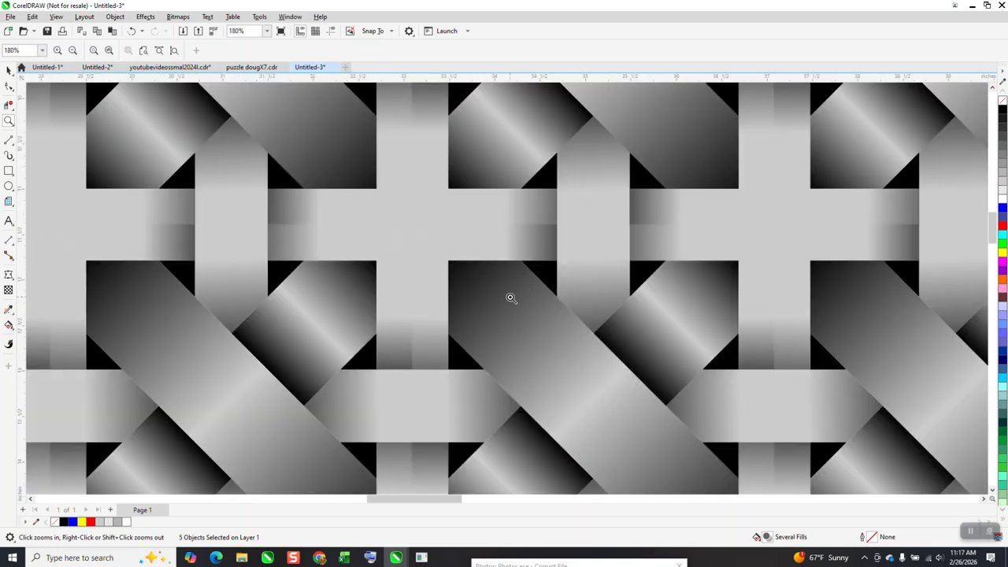
{"action": "scroll", "coordinate": [366, 176], "scroll_direction": "down", "scroll_amount": 1}
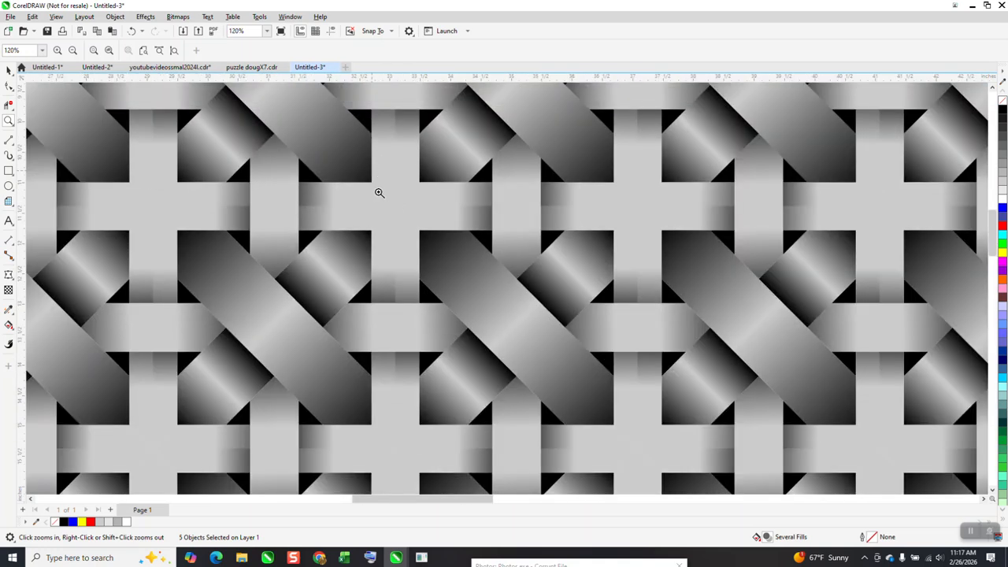
{"action": "scroll", "coordinate": [227, 361], "scroll_direction": "down", "scroll_amount": 3}
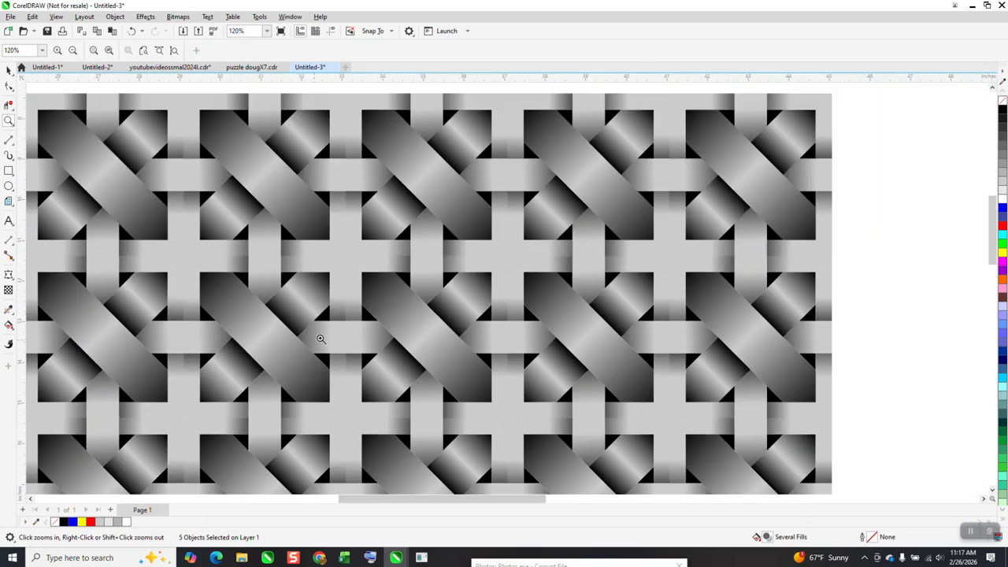
{"action": "scroll", "coordinate": [202, 182], "scroll_direction": "down", "scroll_amount": 1}
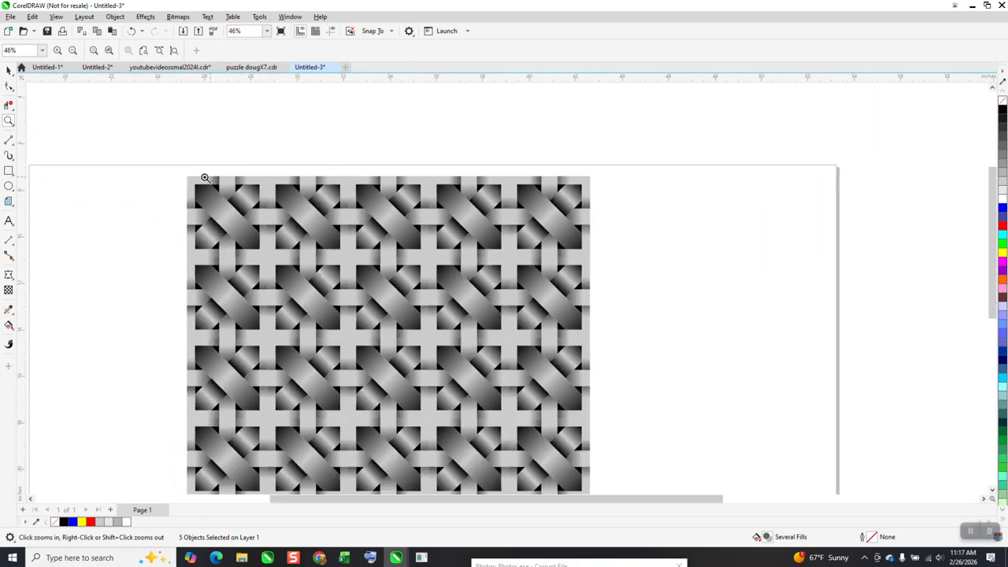
{"action": "scroll", "coordinate": [576, 494], "scroll_direction": "up", "scroll_amount": 1}
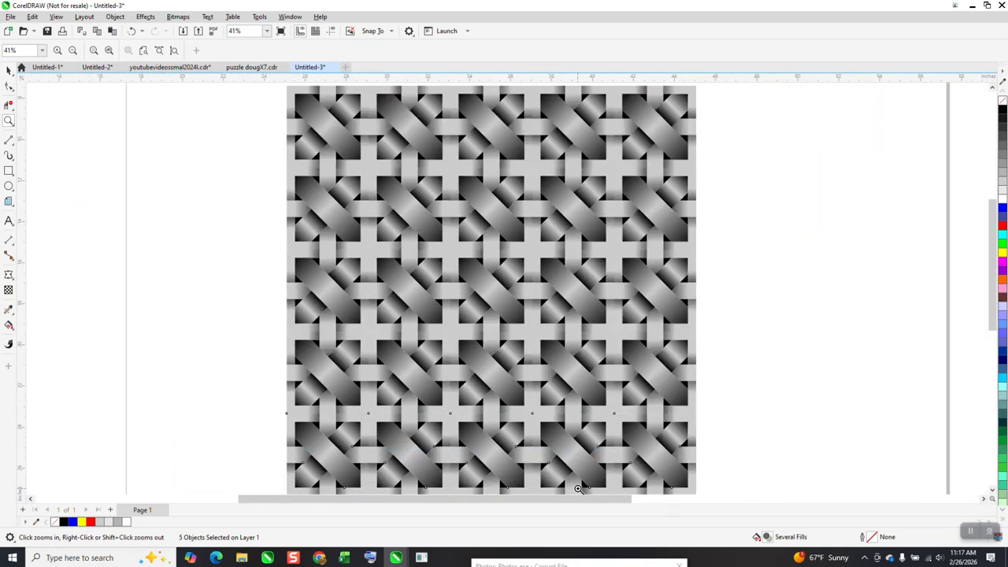